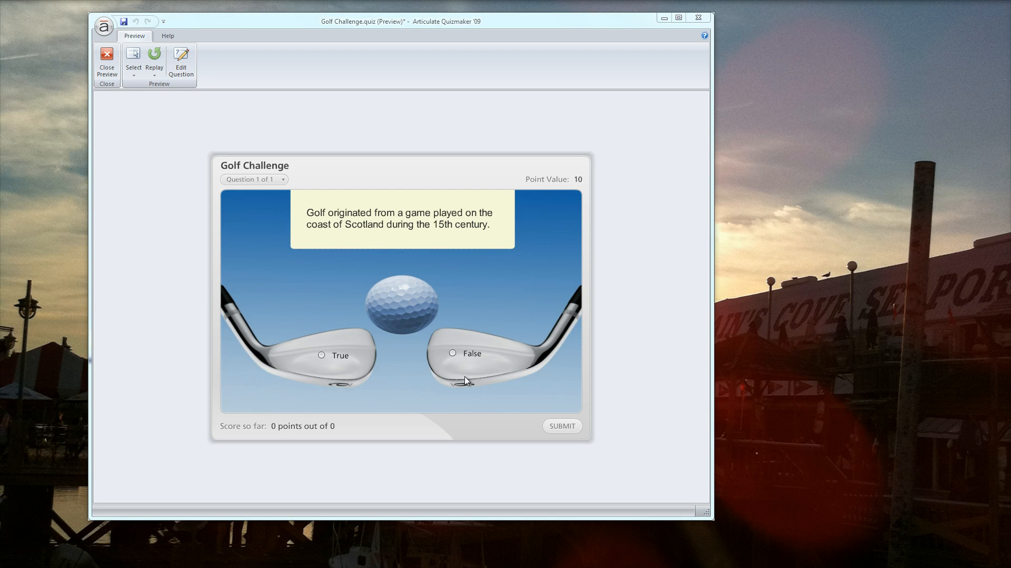
Preview the quiz, answer False to the golf origin question, submit, and continue past the feedback to the next question.
click(452, 357)
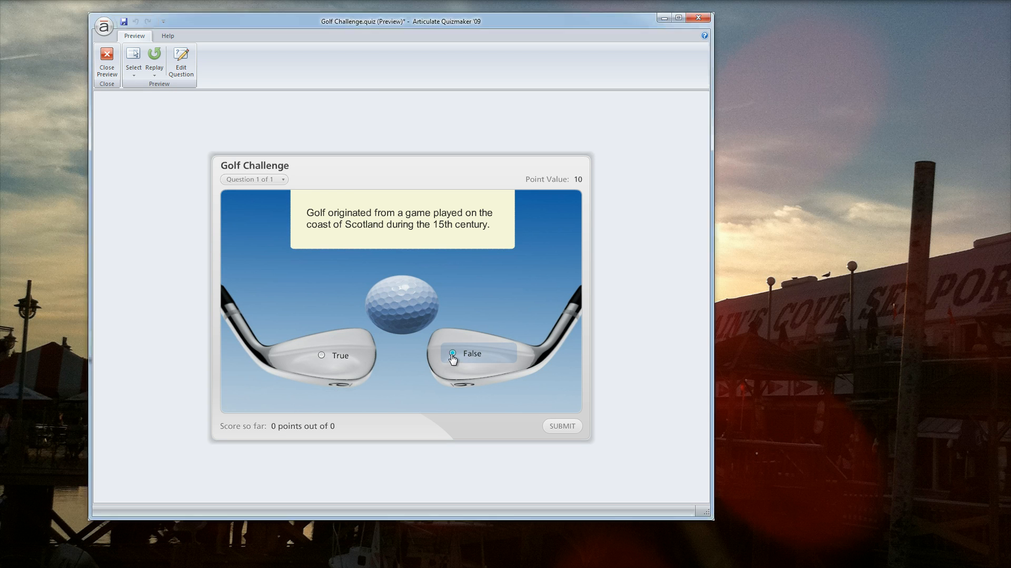
click(561, 425)
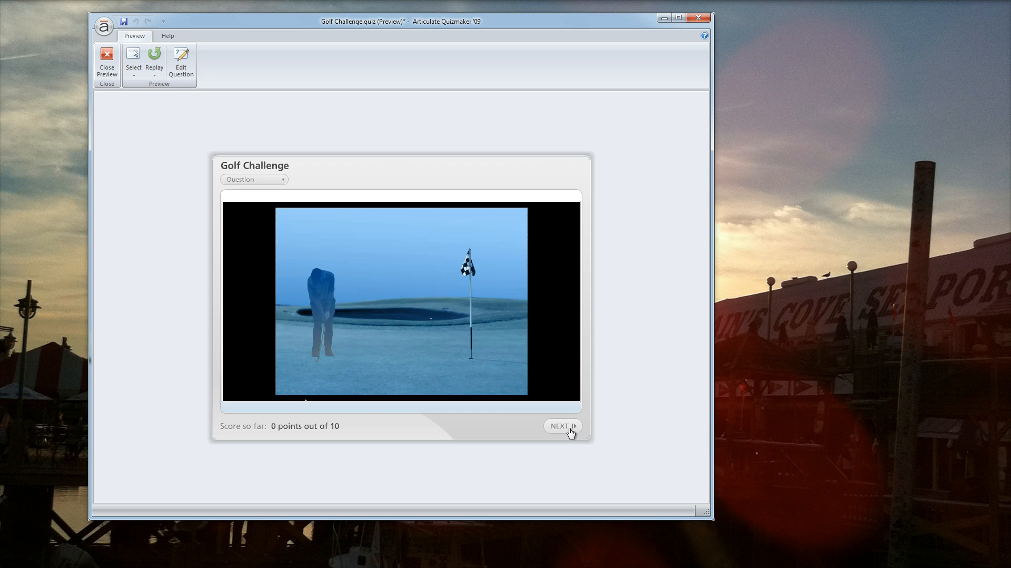
click(563, 426)
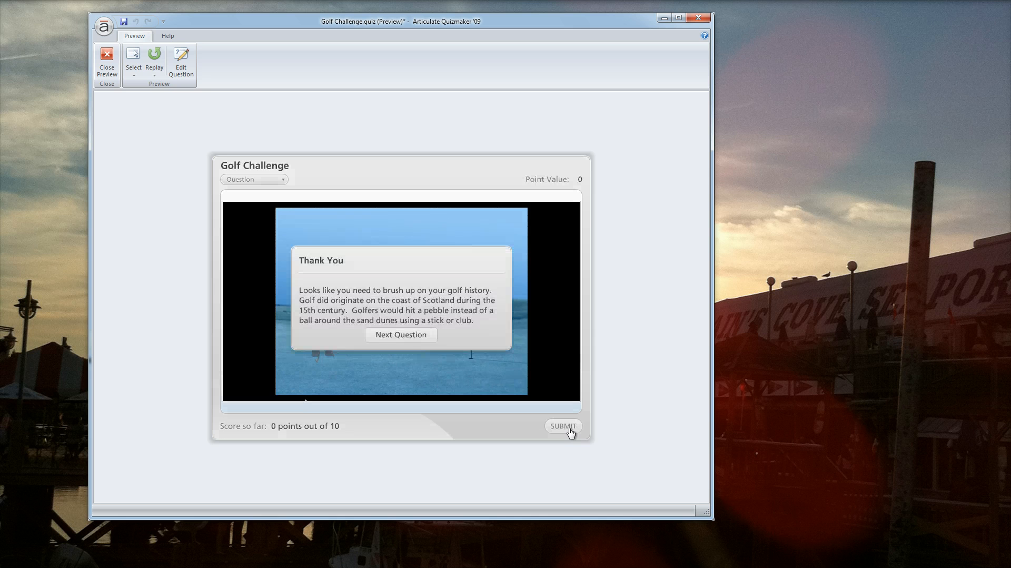
click(406, 333)
click(414, 337)
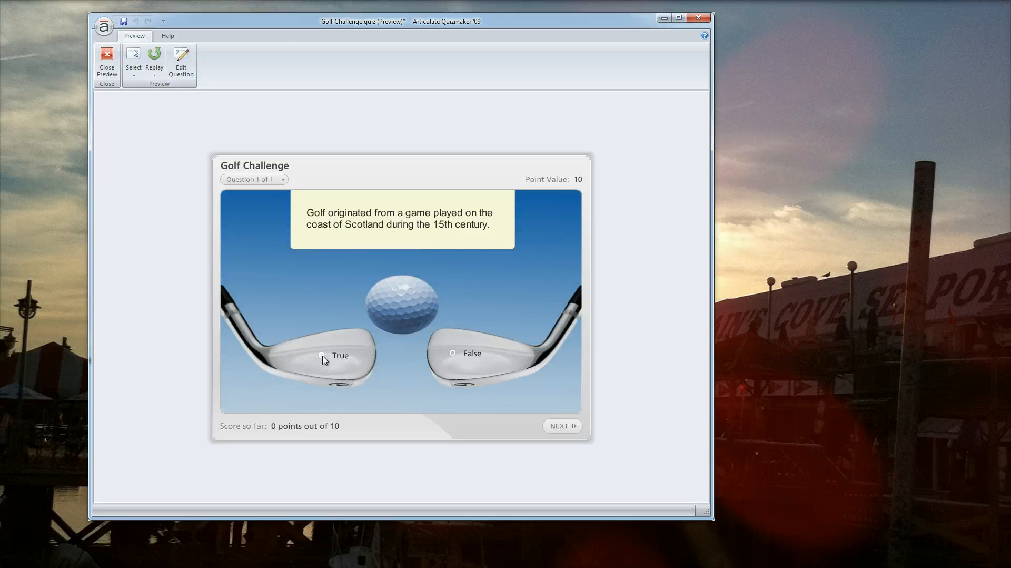
Submit the retried answer, continue through the feedback to the results screen, and finish the preview.
click(558, 426)
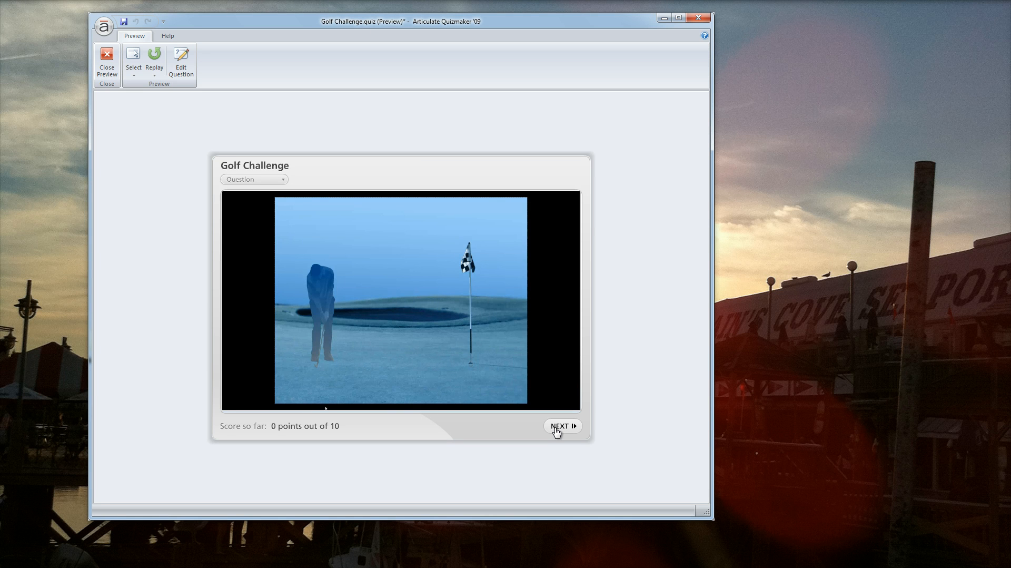
click(557, 429)
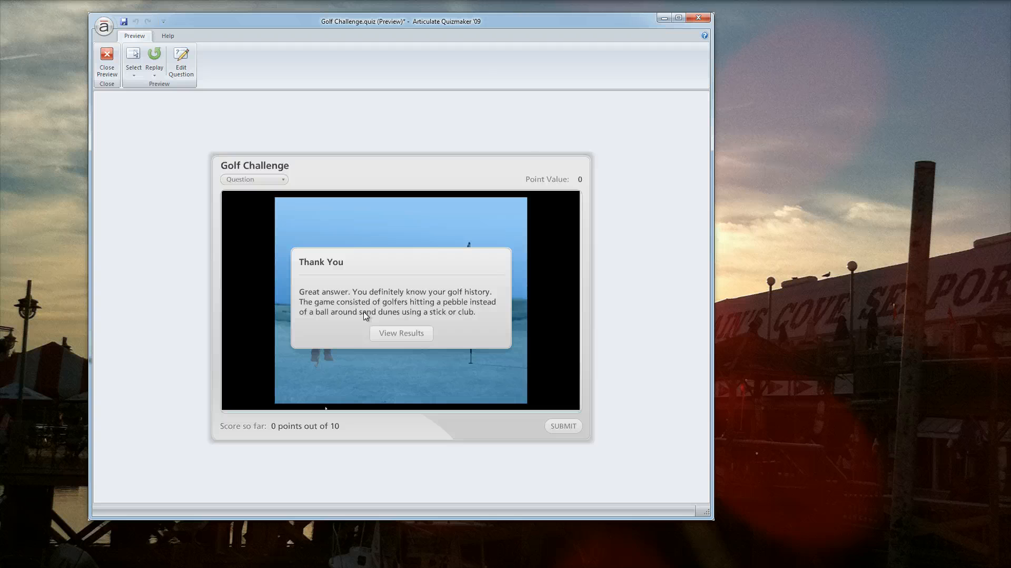
click(394, 335)
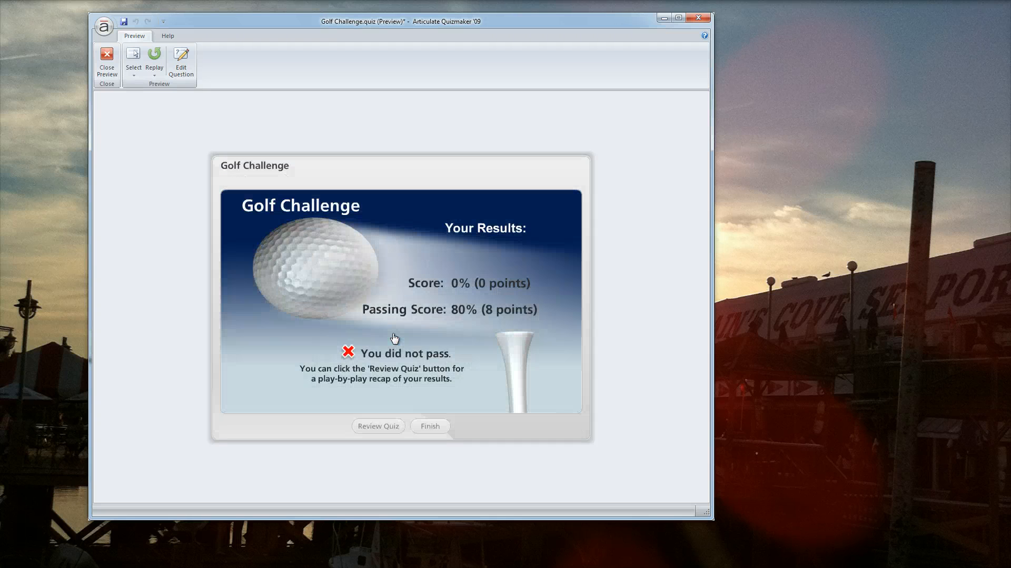
click(427, 427)
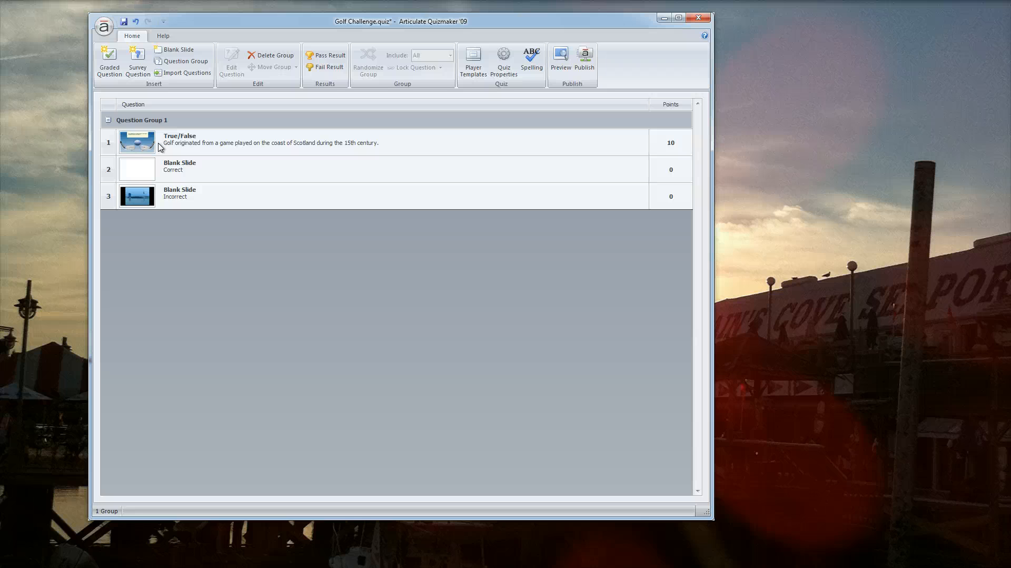
Add a new question group and paste a copy of the Correct blank slide into Question Group 2.
click(190, 66)
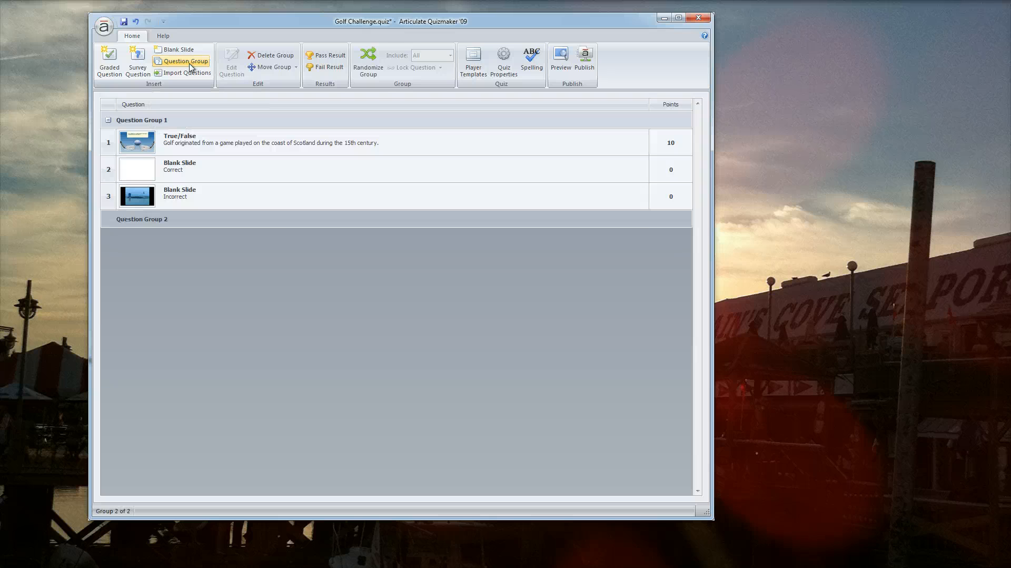
click(199, 149)
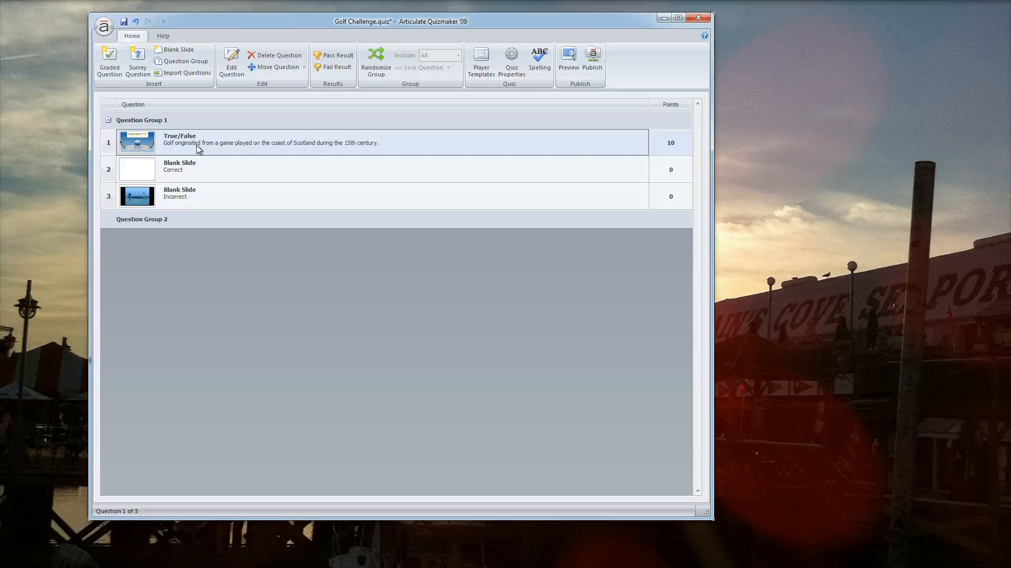
click(196, 173)
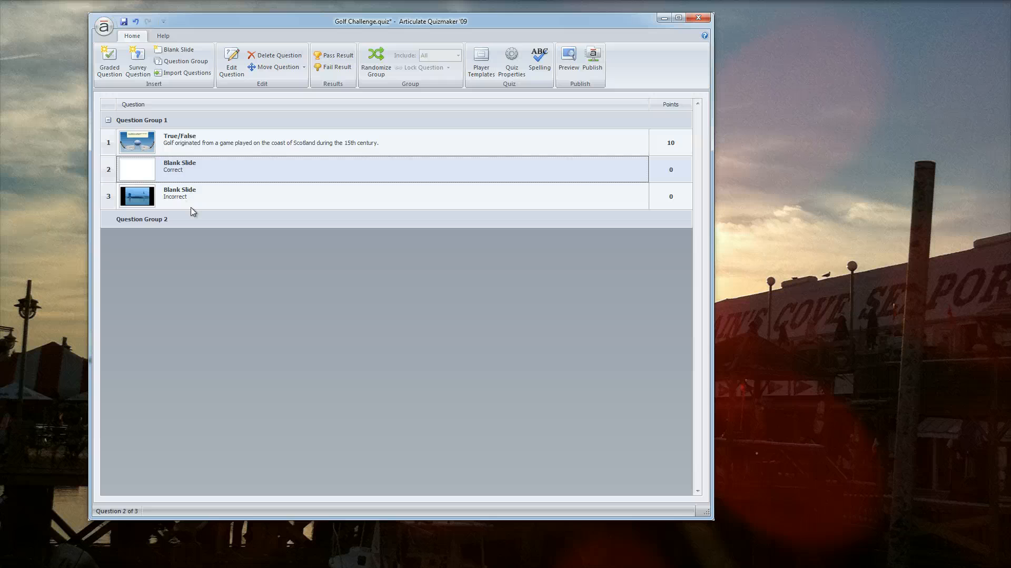
click(191, 225)
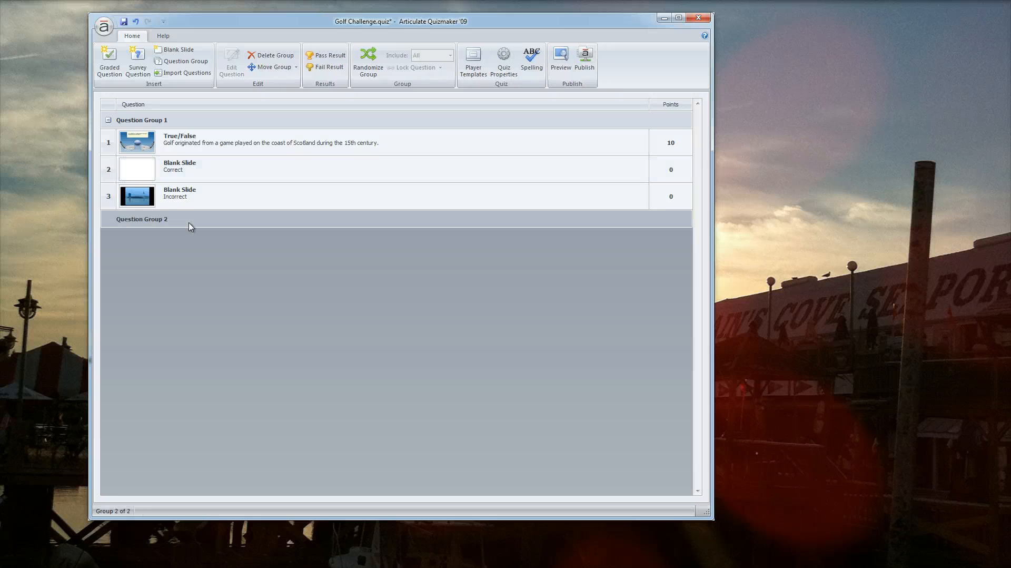
key(ctrl+v)
Paste a copy of the Incorrect blank slide into Question Group 2 and place it below the Correct slide.
click(204, 203)
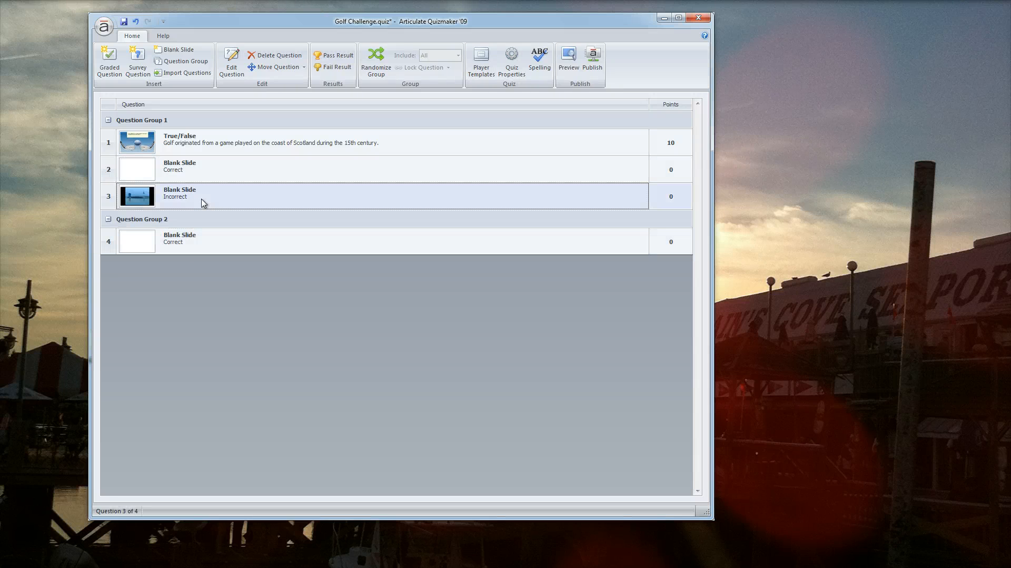
click(198, 224)
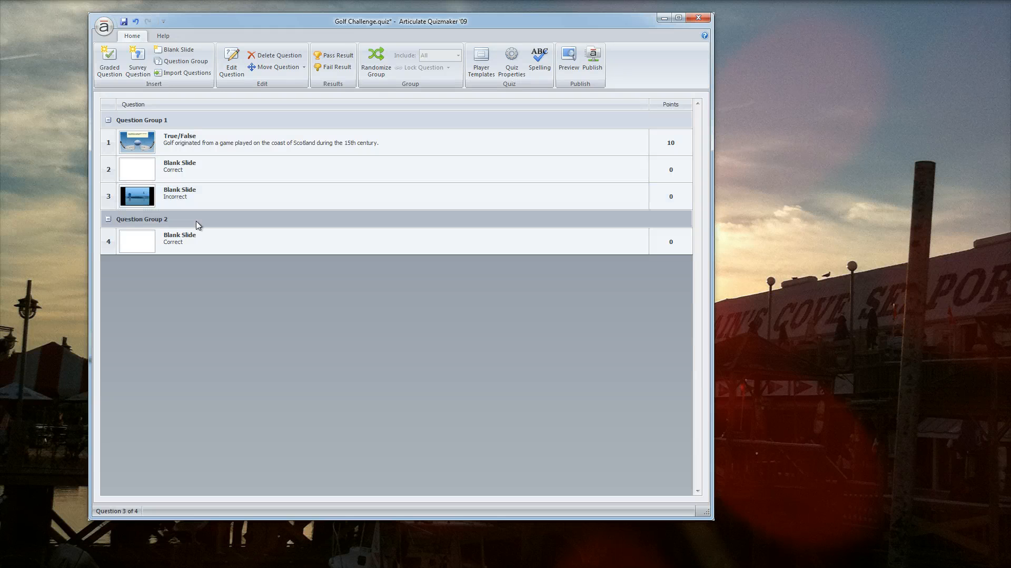
key(ctrl+v)
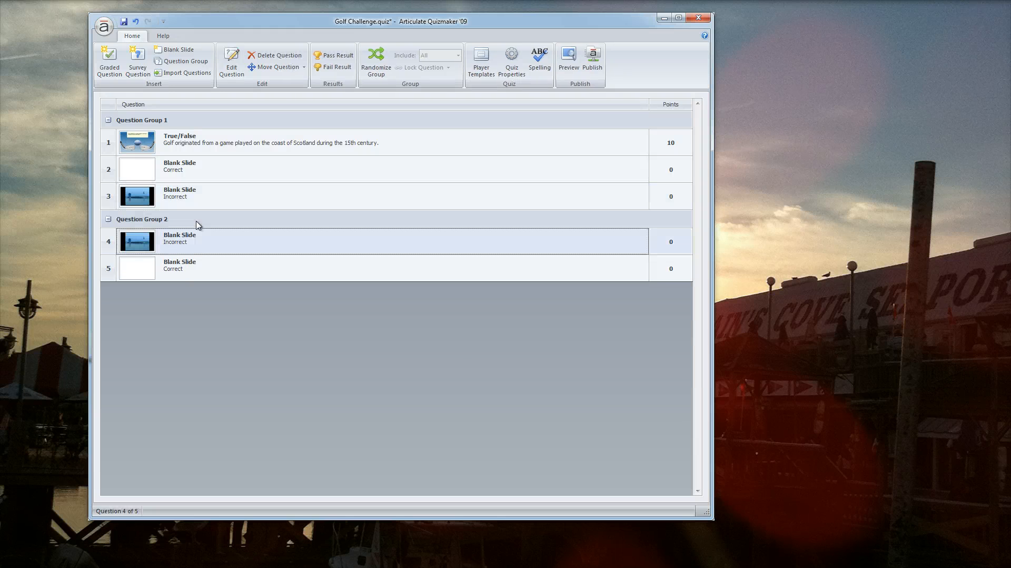
drag(190, 268, 190, 240)
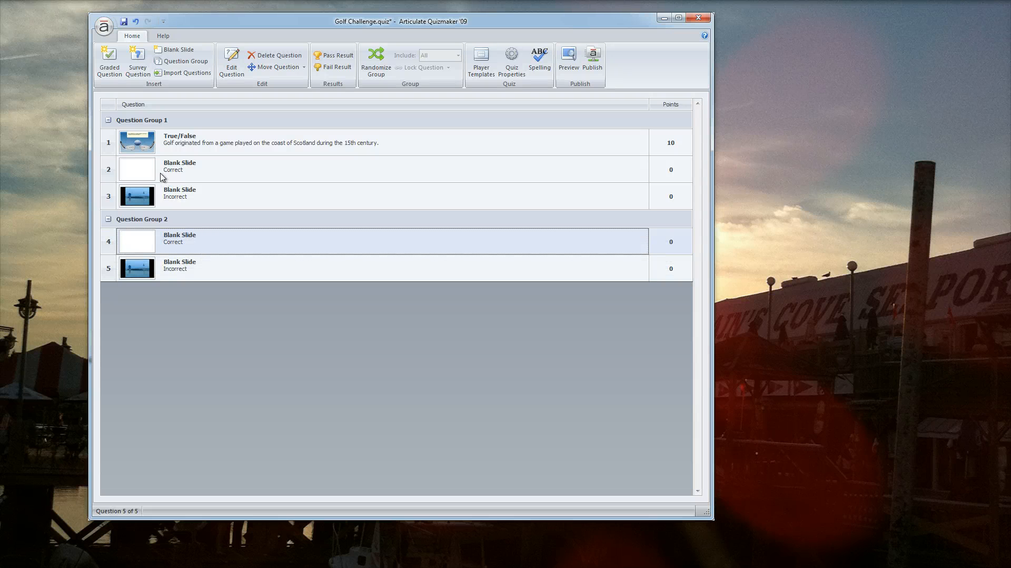
Insert a new Multiple Choice graded question.
click(109, 59)
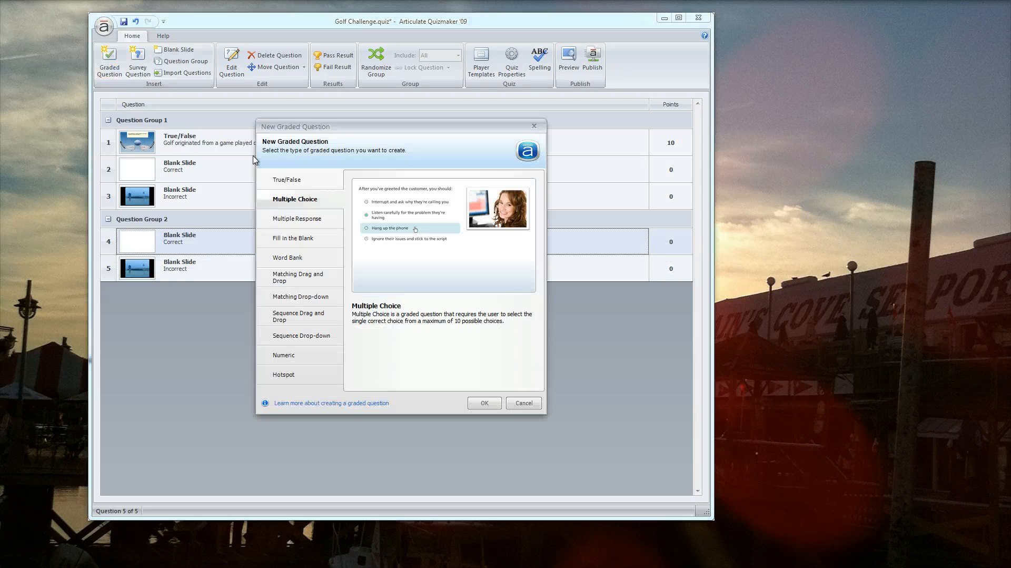
click(489, 404)
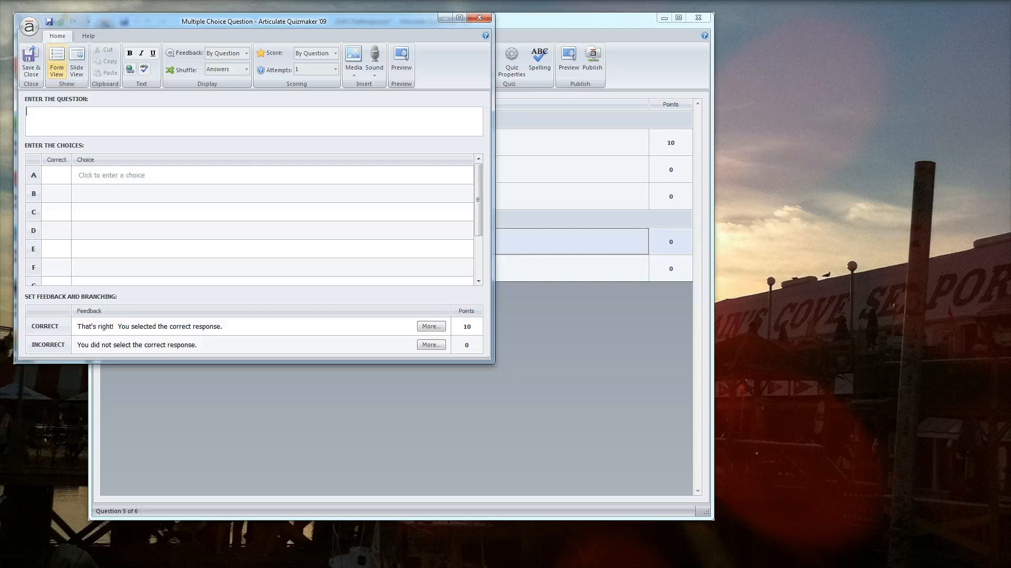
Enter the question text "In 1774, Eidenburg golfers wrote these.".
text(In 1774, Eidenburg golfers wrtoe)
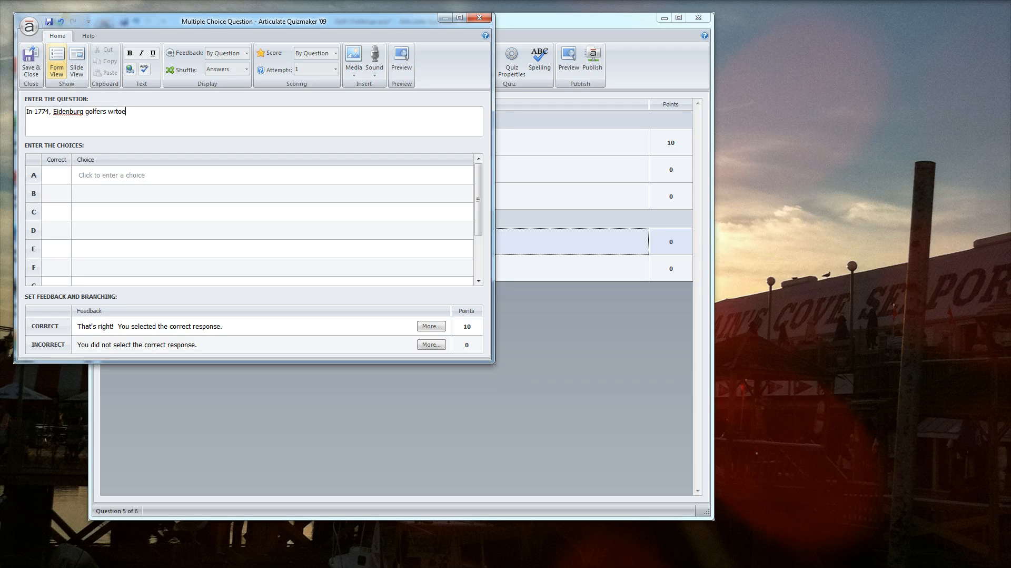
key(BackSpace)
key(BackSpace)
key(BackSpace)
text(ote these)
Enter choice A as "What is the US Constitution?".
click(147, 180)
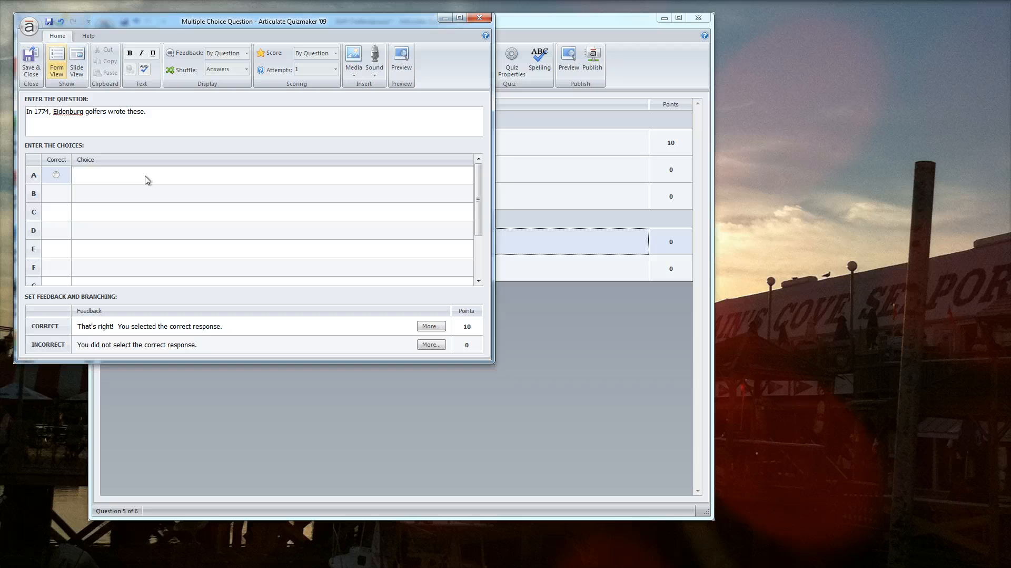
text(What is the US Constitution?)
Enter choice B as "What are standard golf rules?".
click(147, 198)
text(What )
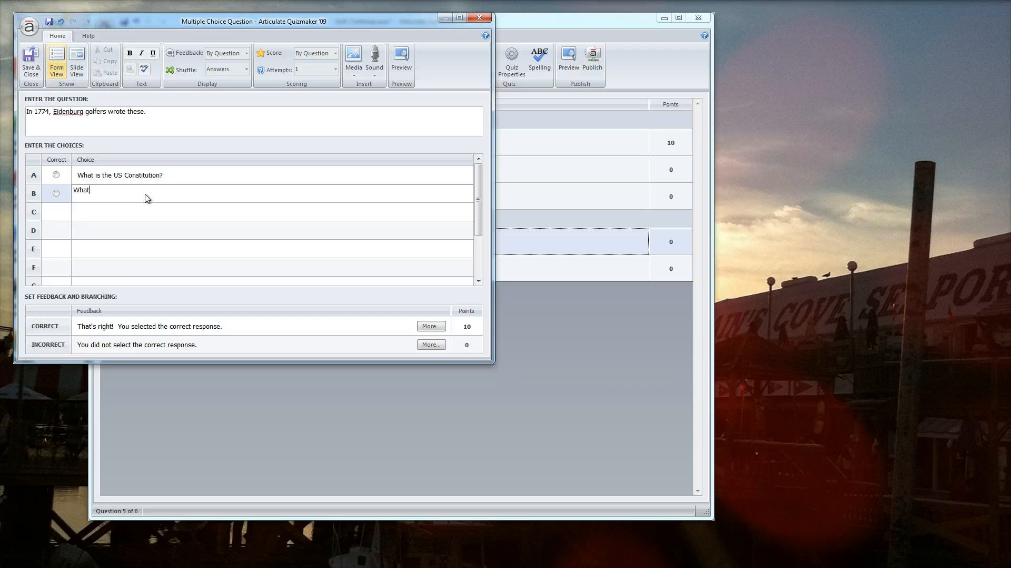
text(are standard golf rules?)
key(Return)
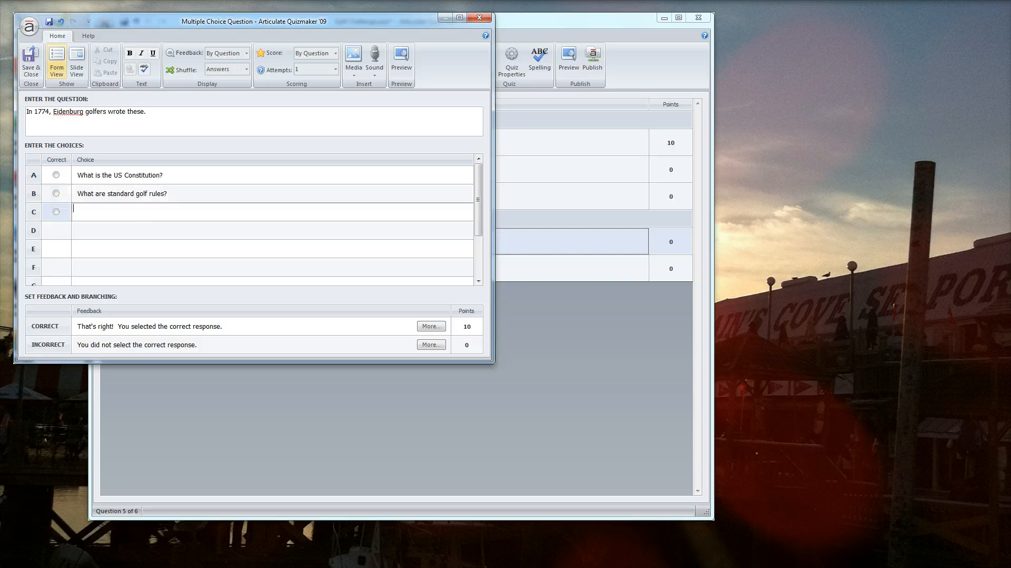
Enter choice C as "What is a play book?" and mark choice B as the correct answer.
text(What is a play book?)
click(56, 194)
Clear the correct-answer feedback text and set it to branch to slide 4. Correct.
click(431, 326)
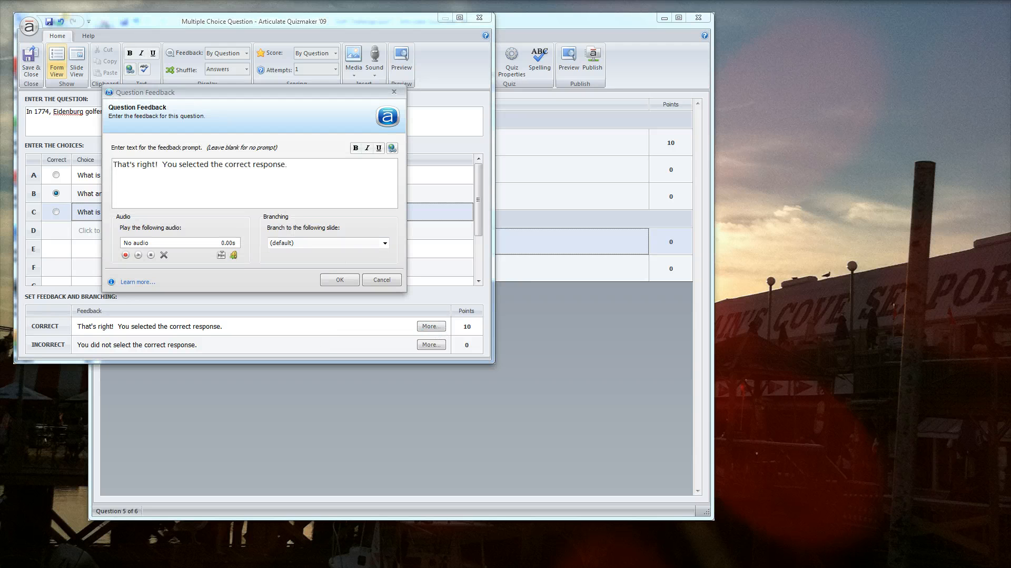
key(ctrl+a)
key(Delete)
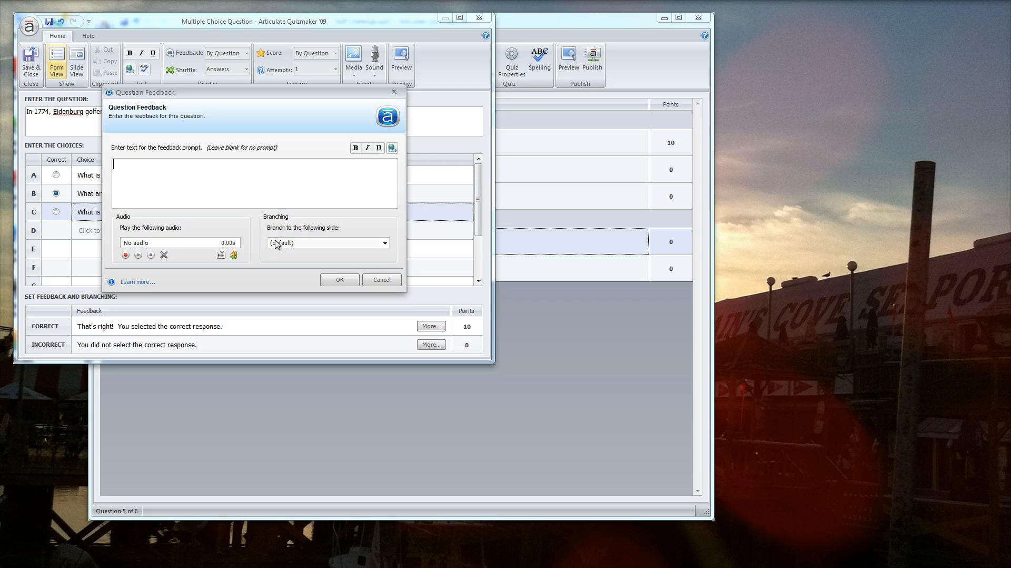
click(340, 244)
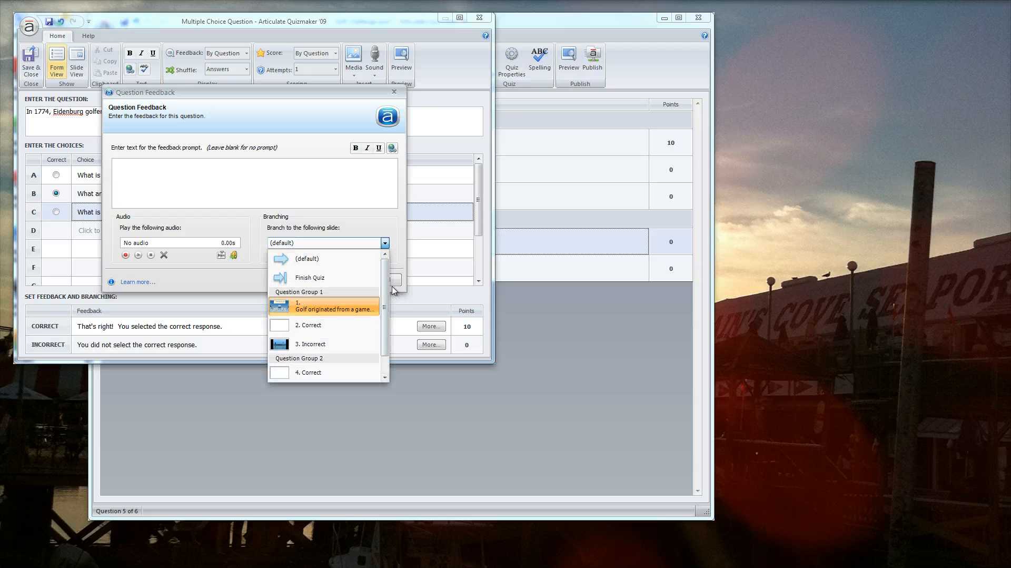
drag(383, 300, 383, 319)
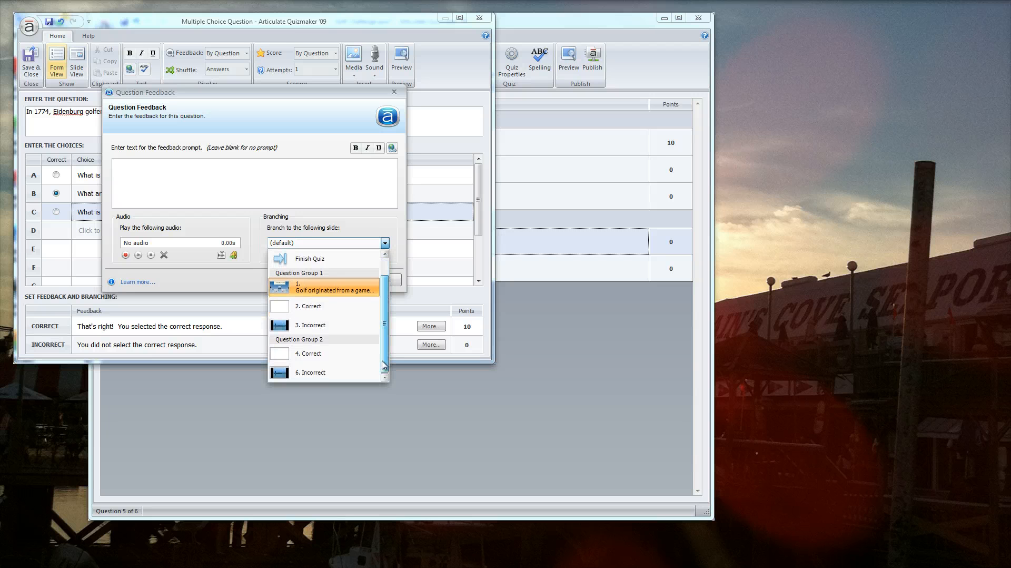
click(353, 358)
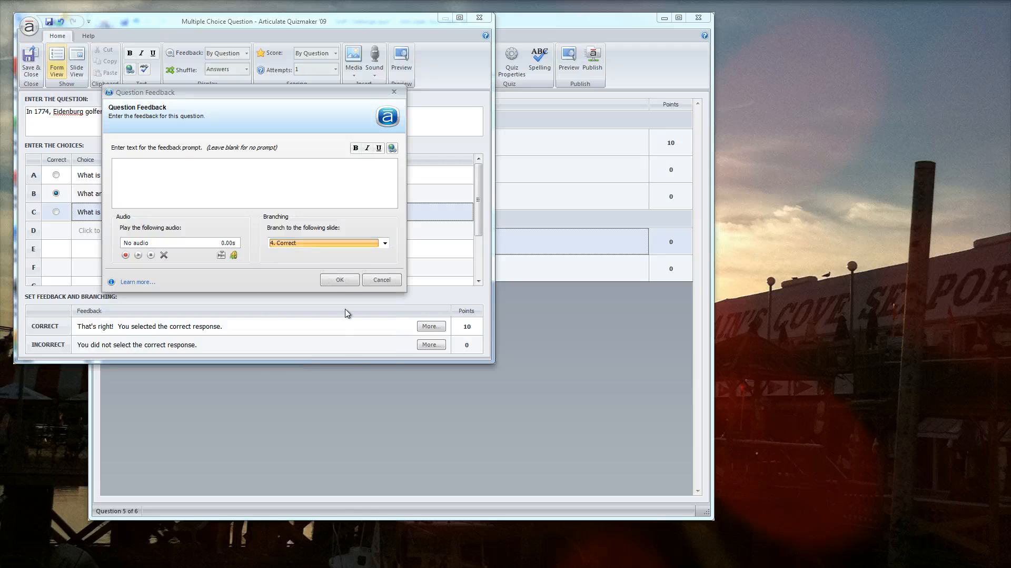
click(341, 279)
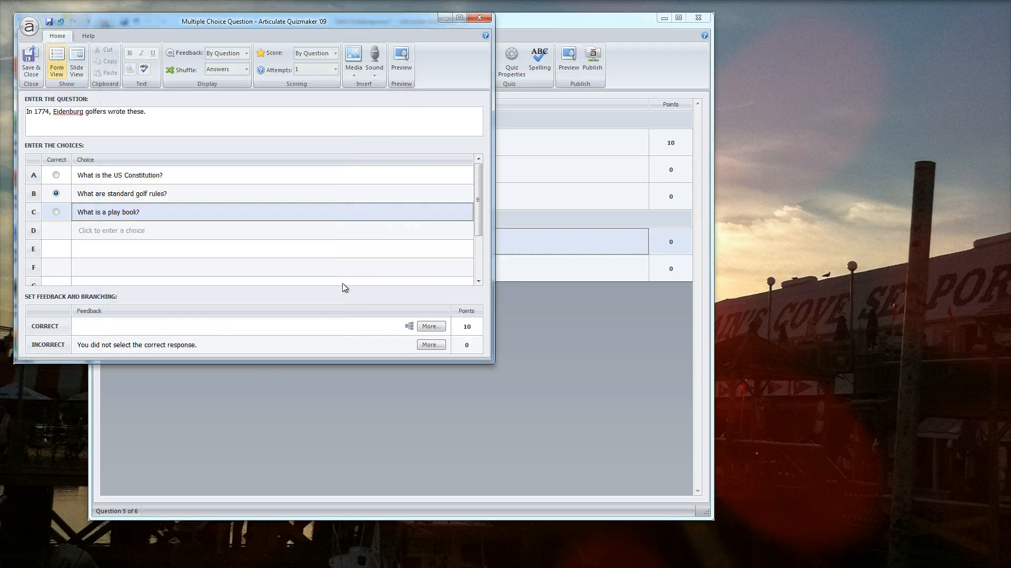
Clear the incorrect-answer feedback text and set it to branch to slide 6. Incorrect.
click(427, 348)
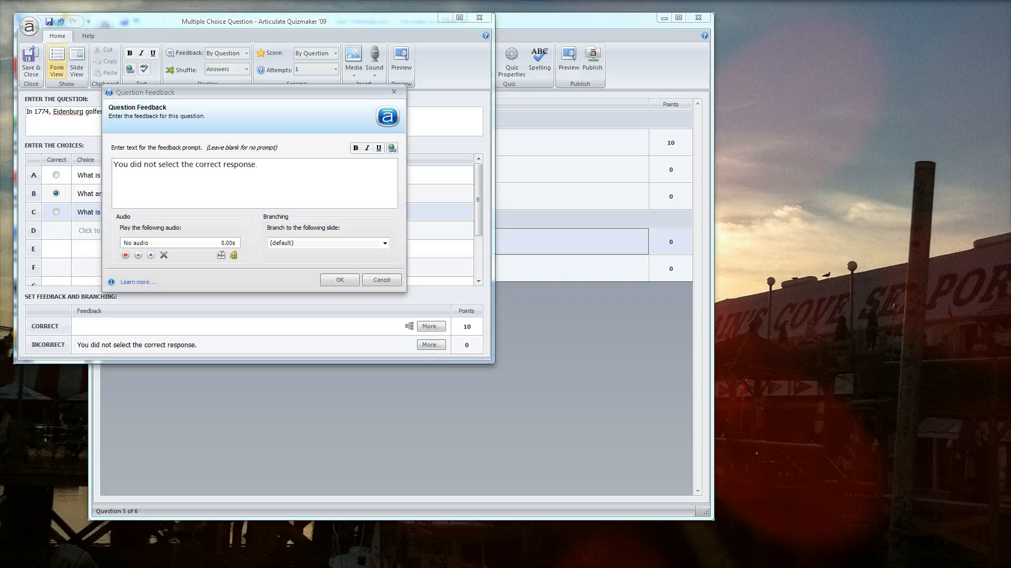
drag(258, 164, 113, 165)
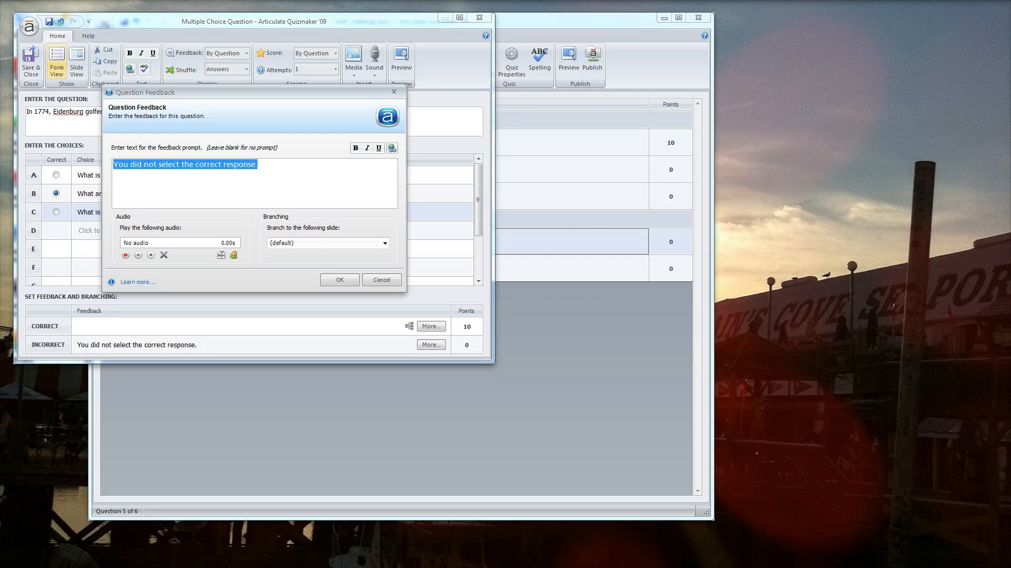
key(BackSpace)
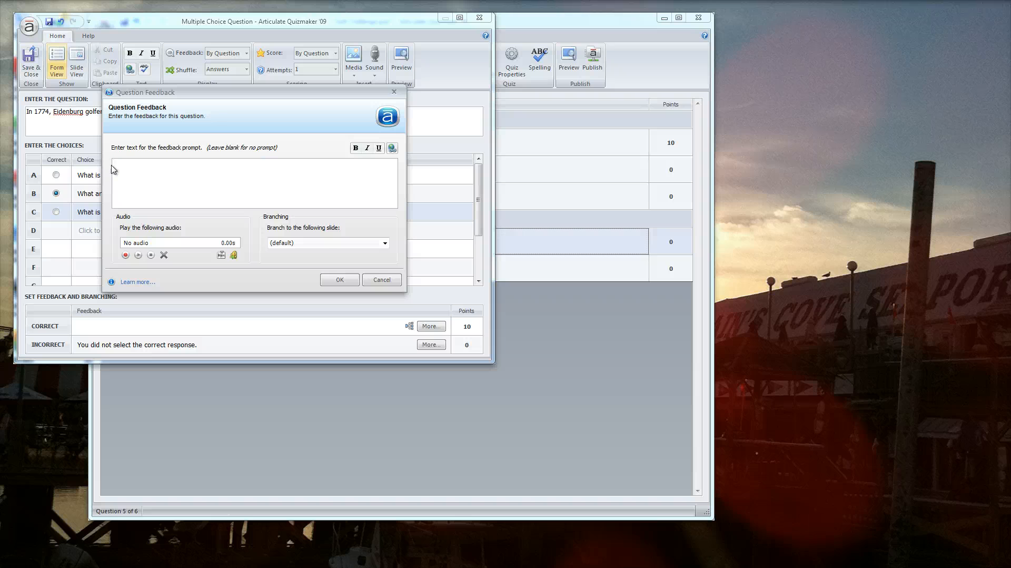
click(324, 243)
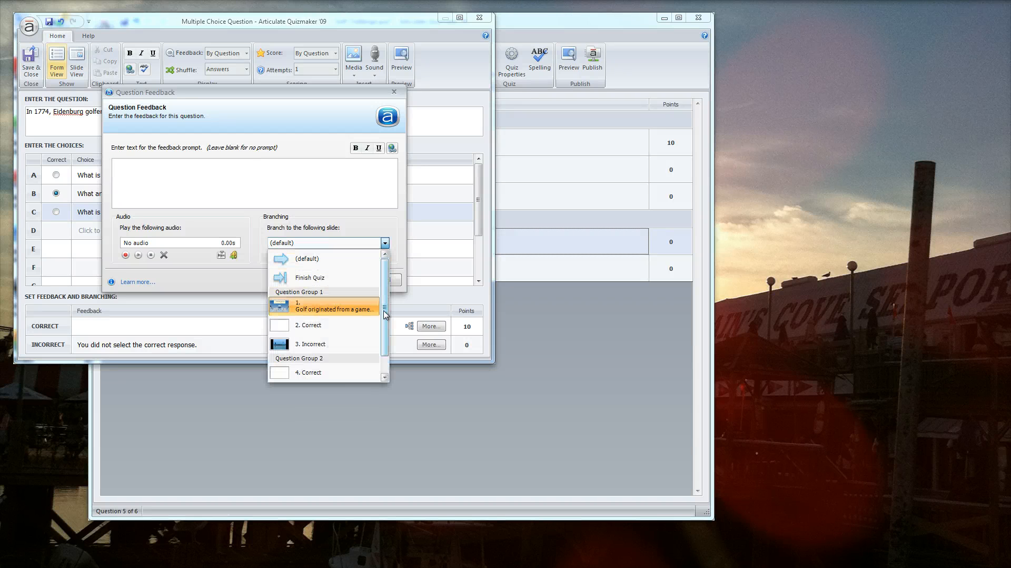
drag(384, 343, 384, 358)
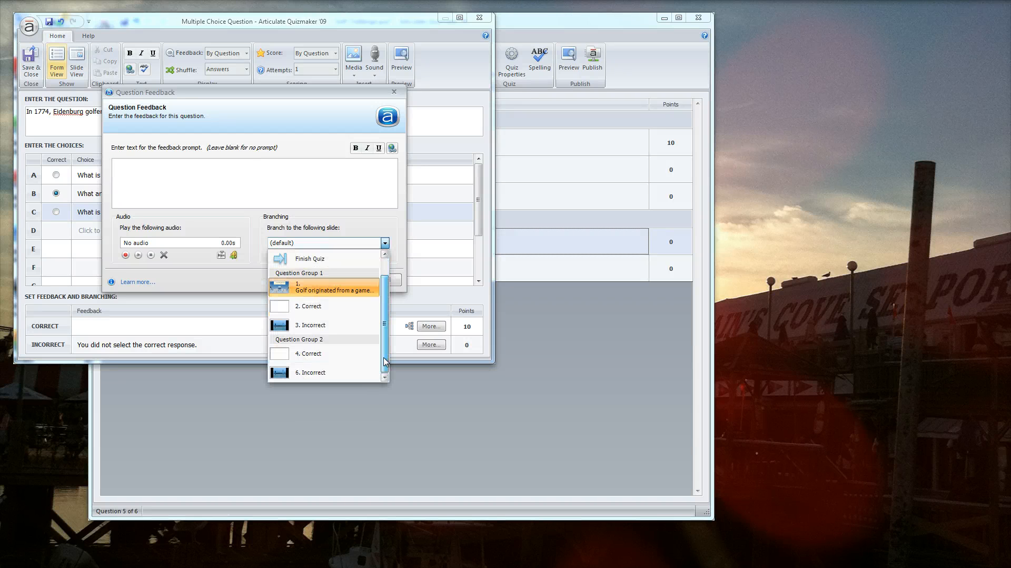
click(326, 373)
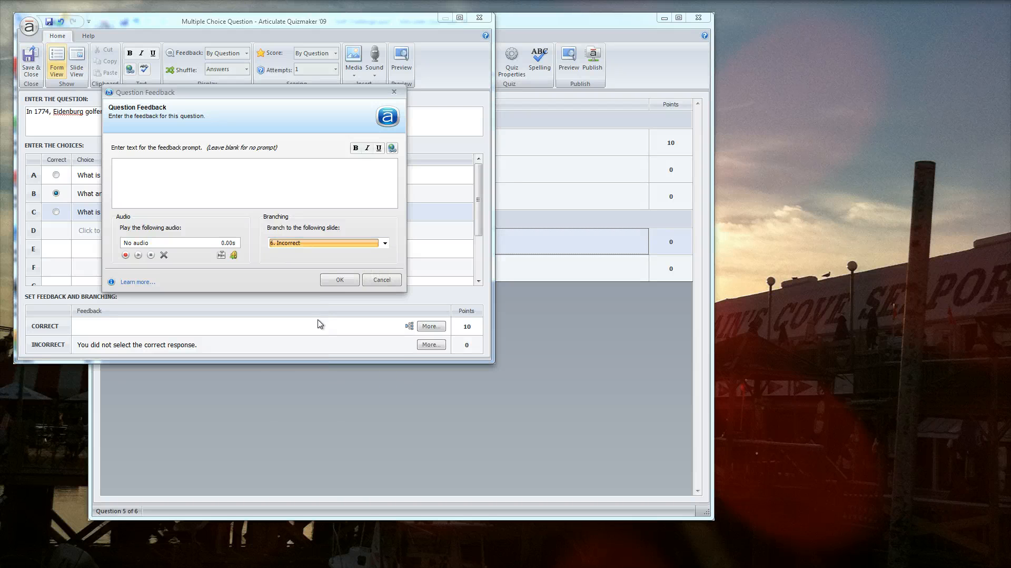
click(340, 279)
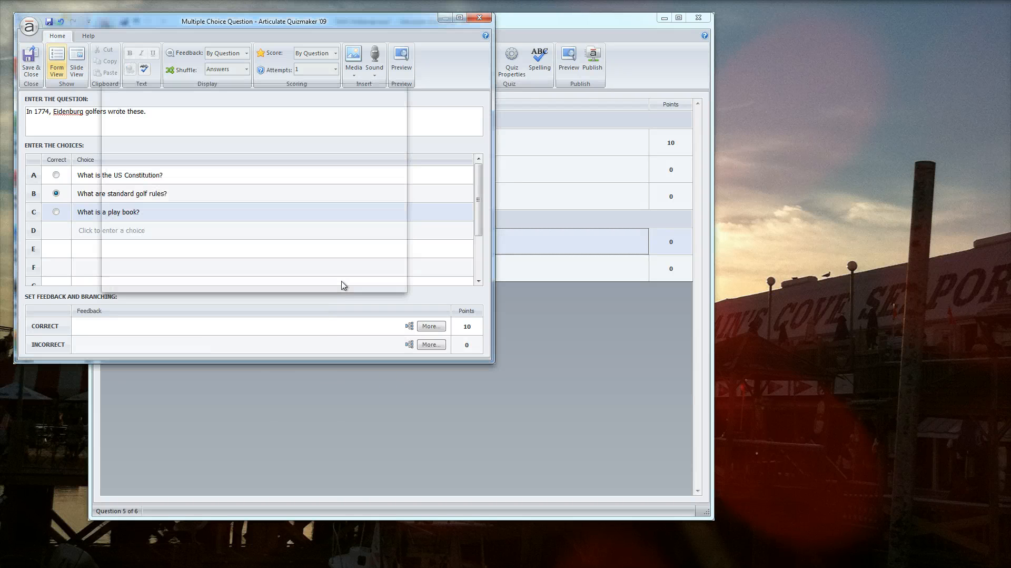
Save the multiple-choice question and move it to the first position in Question Group 2.
click(28, 60)
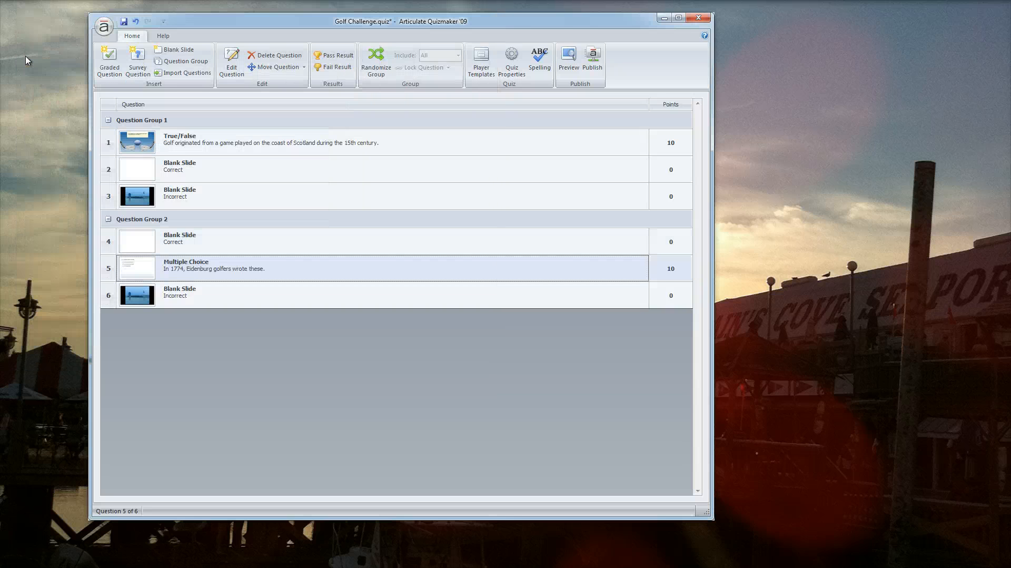
drag(219, 275, 230, 235)
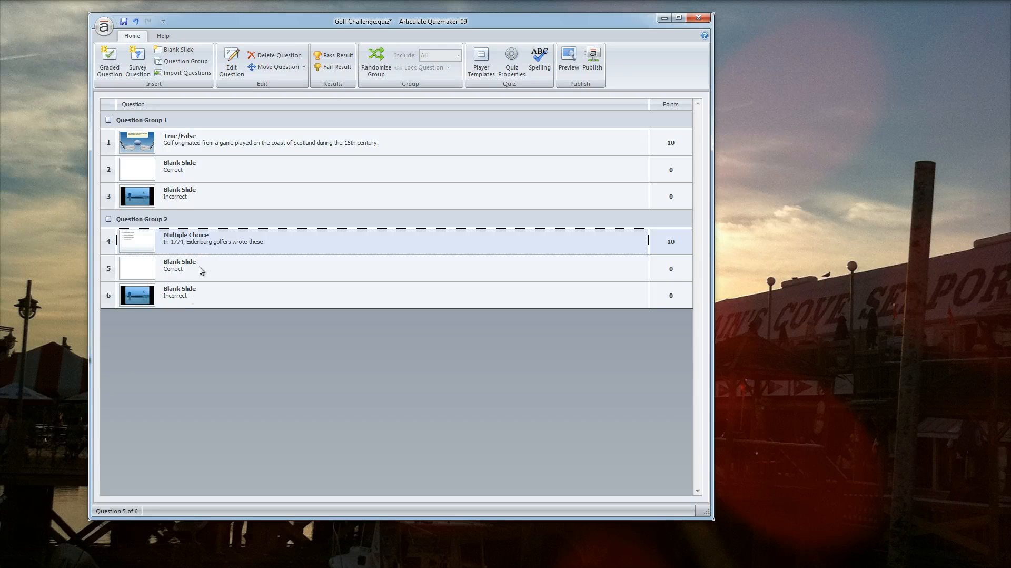
Open the Correct slide and shorten its feedback to "Great answer. You definitely know your golf history.".
double_click(251, 271)
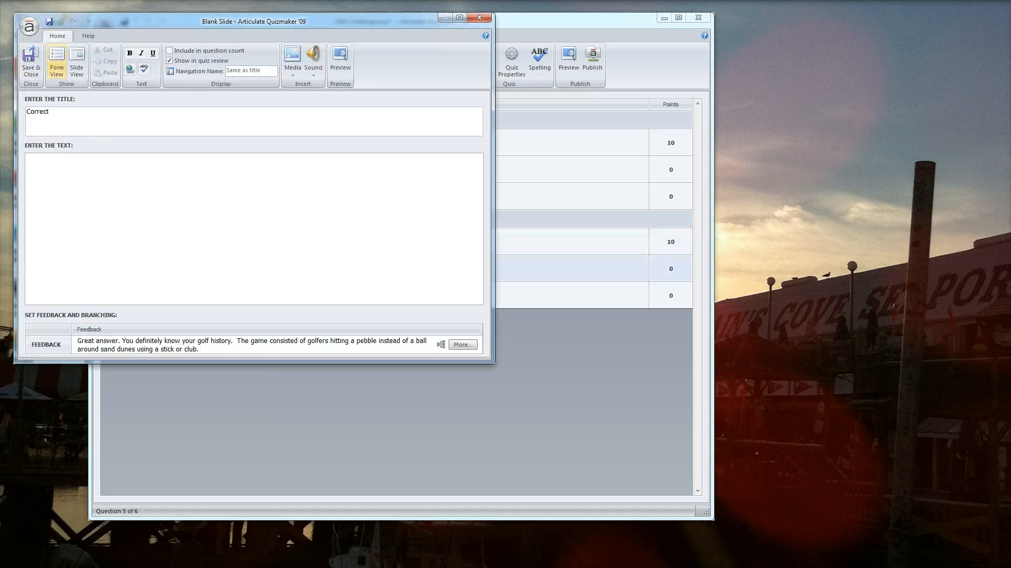
click(223, 350)
key(ctrl+End)
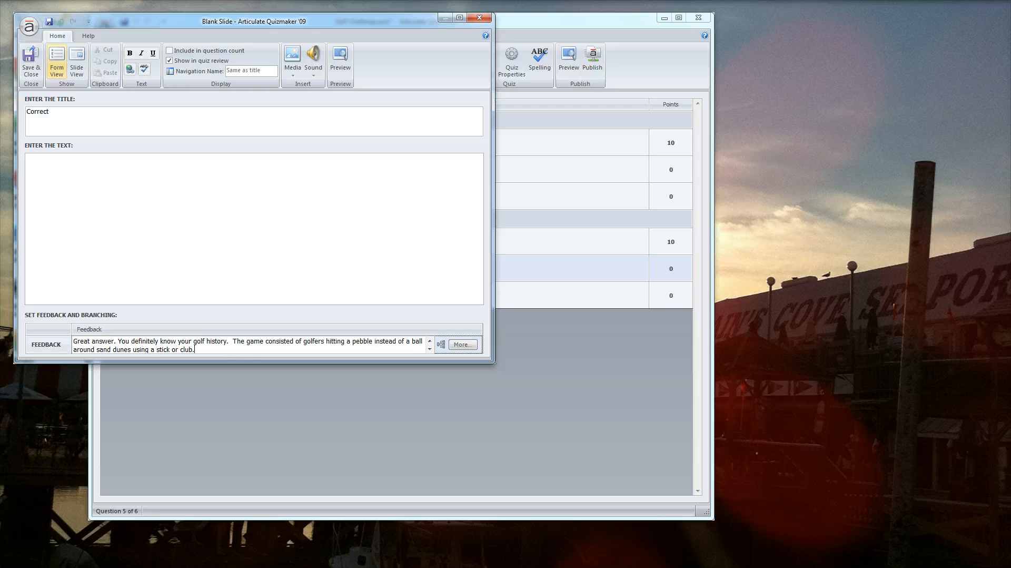
key(BackSpace)
key(BackSpace)
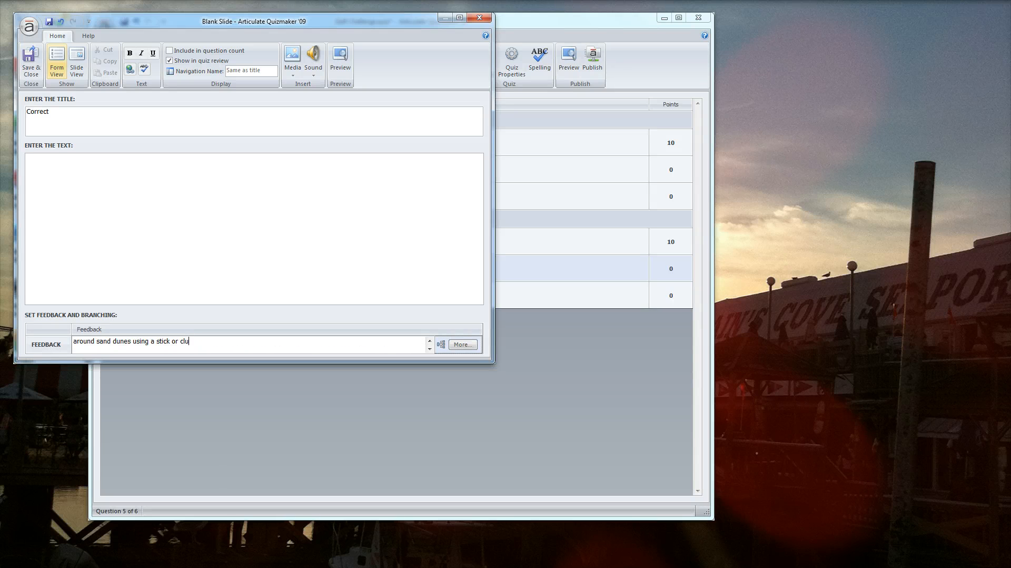
key(BackSpace)
key(BackSpace)
key(BackSpace)
key(BackSpace)
key(BackSpace)
key(BackSpace)
key(BackSpace)
key(BackSpace)
key(BackSpace)
key(BackSpace)
key(BackSpace)
key(BackSpace)
key(BackSpace)
key(BackSpace)
key(BackSpace)
key(BackSpace)
key(BackSpace)
key(BackSpace)
key(BackSpace)
key(BackSpace)
key(BackSpace)
key(BackSpace)
key(BackSpace)
key(BackSpace)
key(BackSpace)
key(BackSpace)
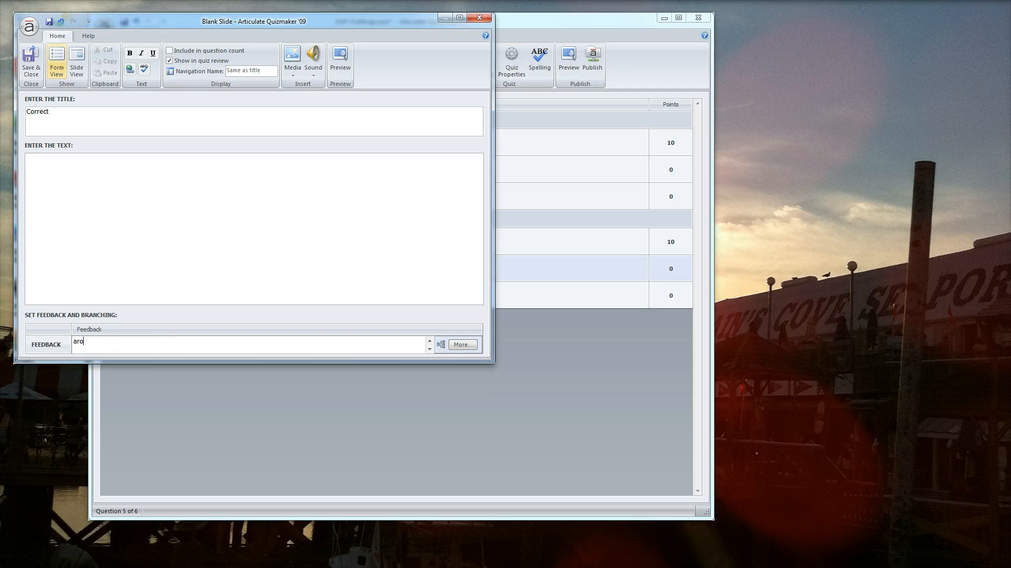
key(BackSpace)
key(BackSpace)
key(BackSpace)
key(BackSpace)
key(BackSpace)
key(BackSpace)
key(BackSpace)
key(BackSpace)
key(BackSpace)
key(BackSpace)
key(BackSpace)
key(BackSpace)
key(BackSpace)
key(BackSpace)
key(BackSpace)
key(BackSpace)
key(BackSpace)
key(BackSpace)
key(BackSpace)
key(BackSpace)
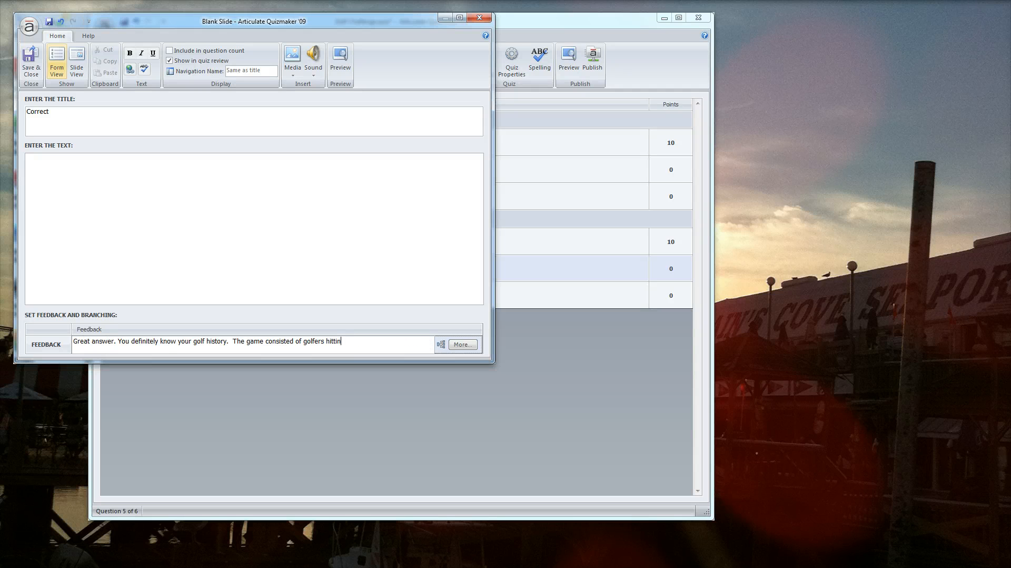
key(BackSpace)
key(BackSpace)
key(BackSpace)
key(BackSpace)
key(BackSpace)
key(BackSpace)
key(BackSpace)
key(BackSpace)
key(BackSpace)
key(BackSpace)
key(BackSpace)
key(BackSpace)
key(BackSpace)
key(BackSpace)
key(BackSpace)
key(BackSpace)
key(BackSpace)
key(BackSpace)
key(BackSpace)
key(BackSpace)
key(BackSpace)
key(BackSpace)
key(BackSpace)
key(BackSpace)
key(BackSpace)
key(BackSpace)
key(BackSpace)
key(BackSpace)
key(BackSpace)
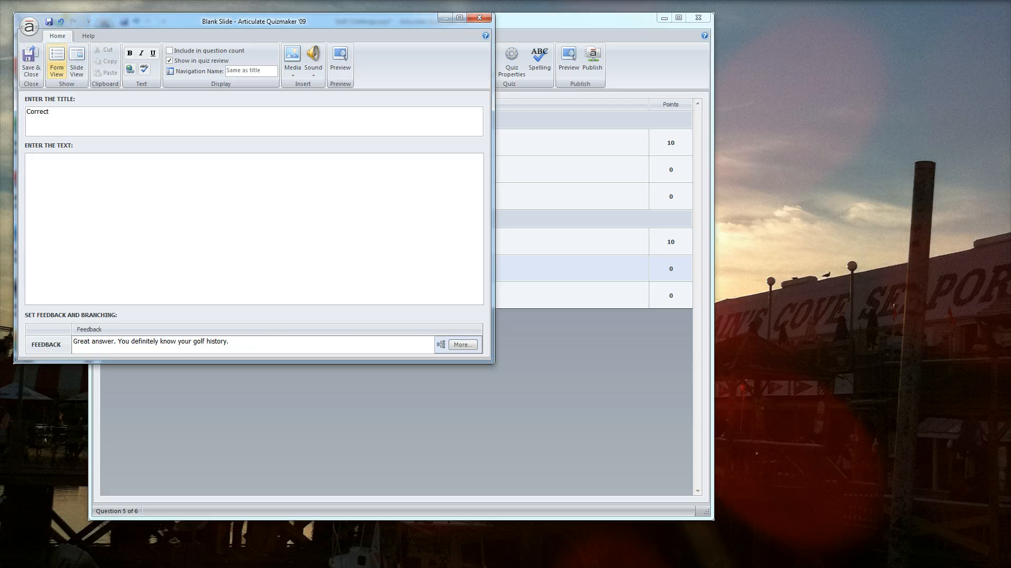
Set the Correct slide's feedback to branch to Finish Quiz and save the slide.
click(463, 344)
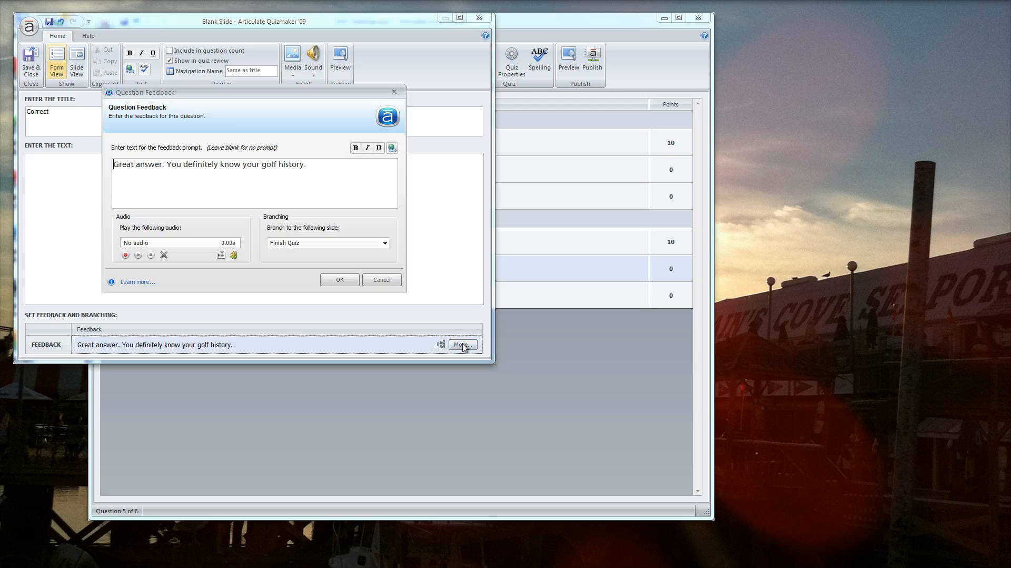
click(357, 245)
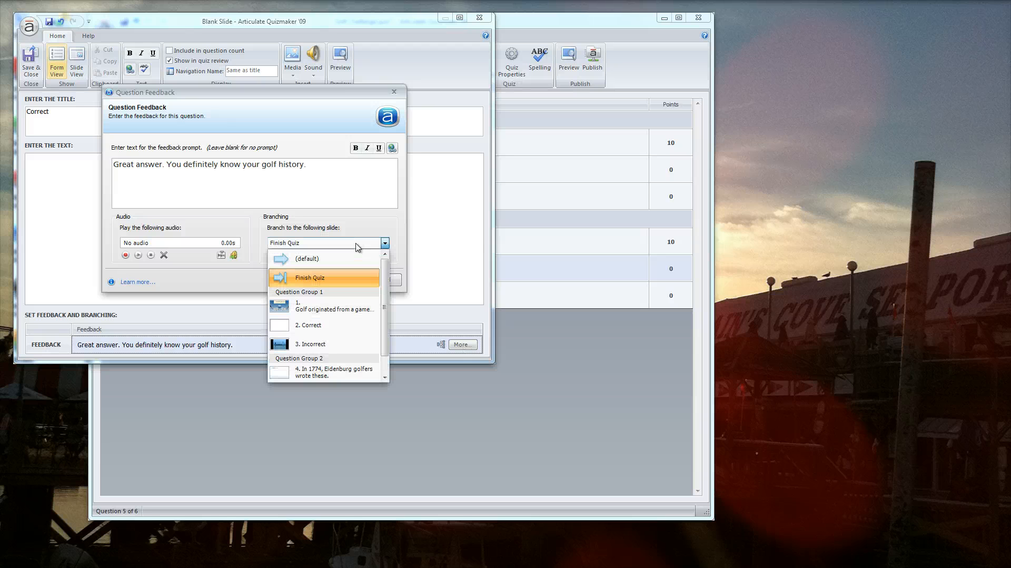
click(347, 279)
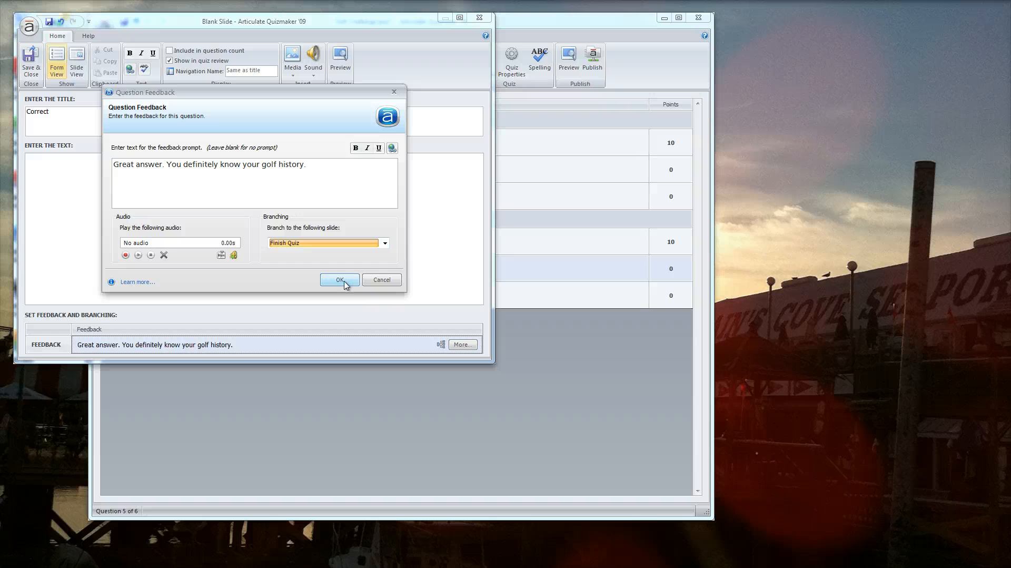
click(345, 282)
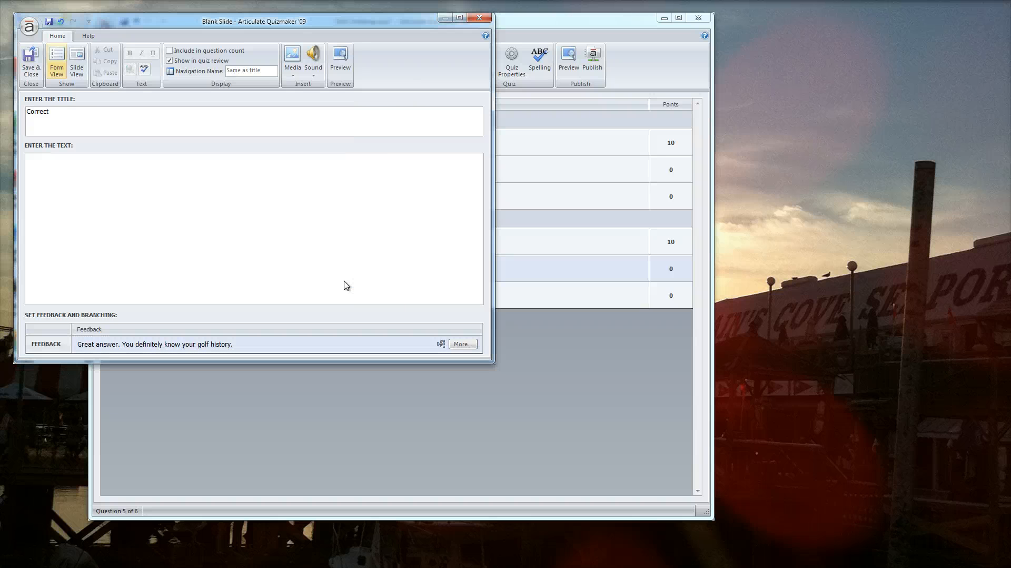
click(29, 59)
Open the Incorrect slide and set its feedback to branch to slide 1.
click(227, 296)
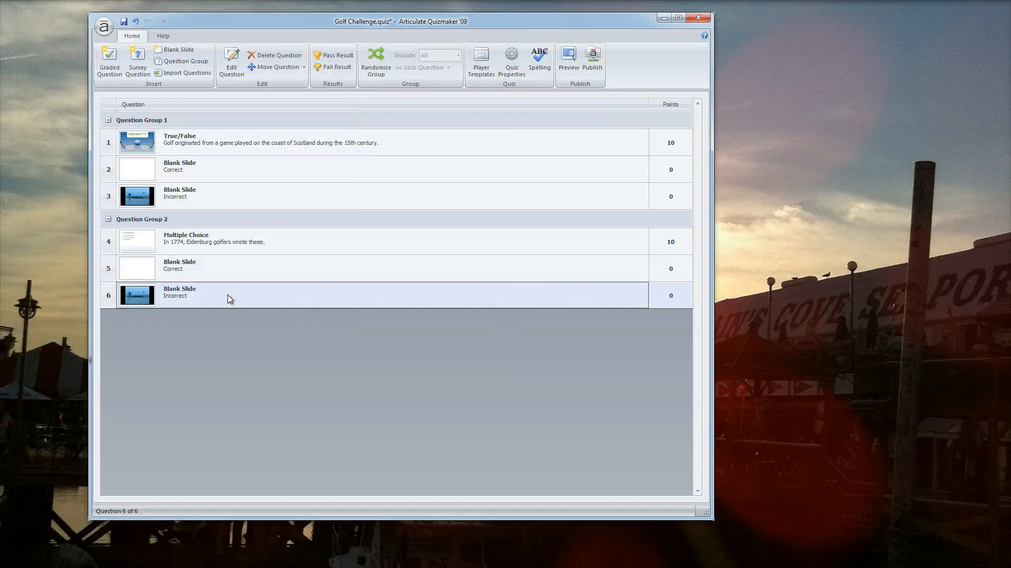
double_click(230, 299)
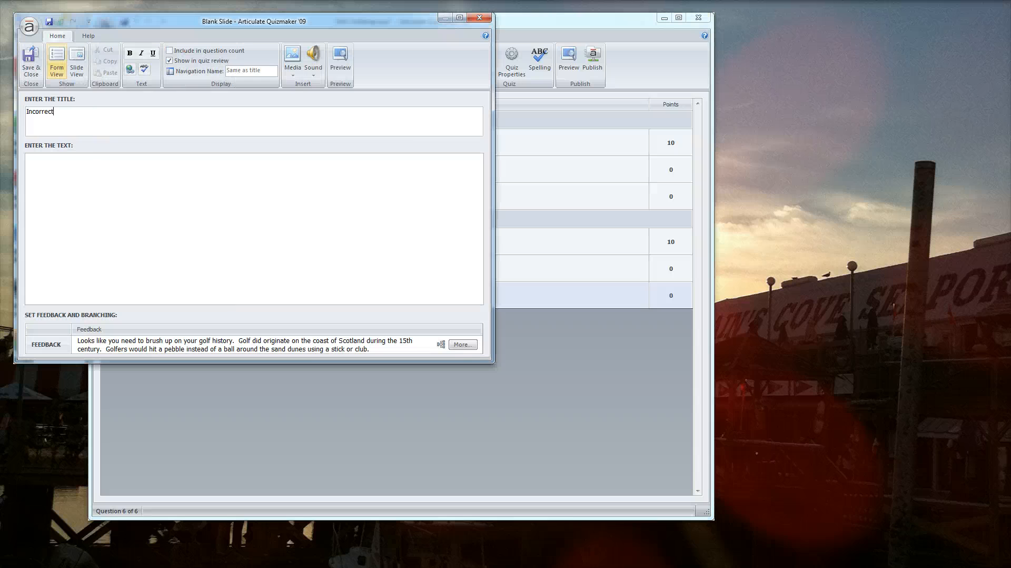
click(462, 345)
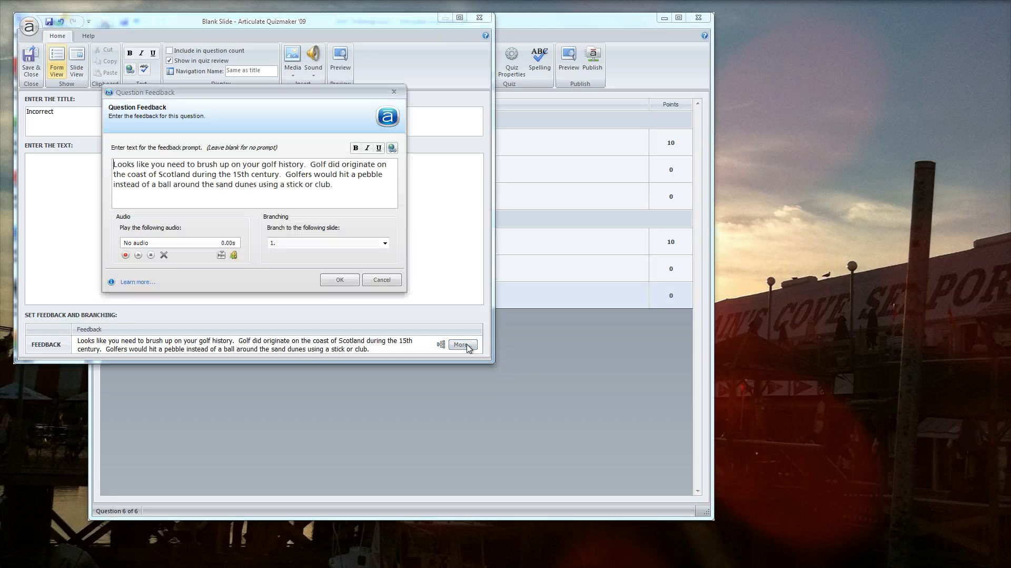
click(385, 242)
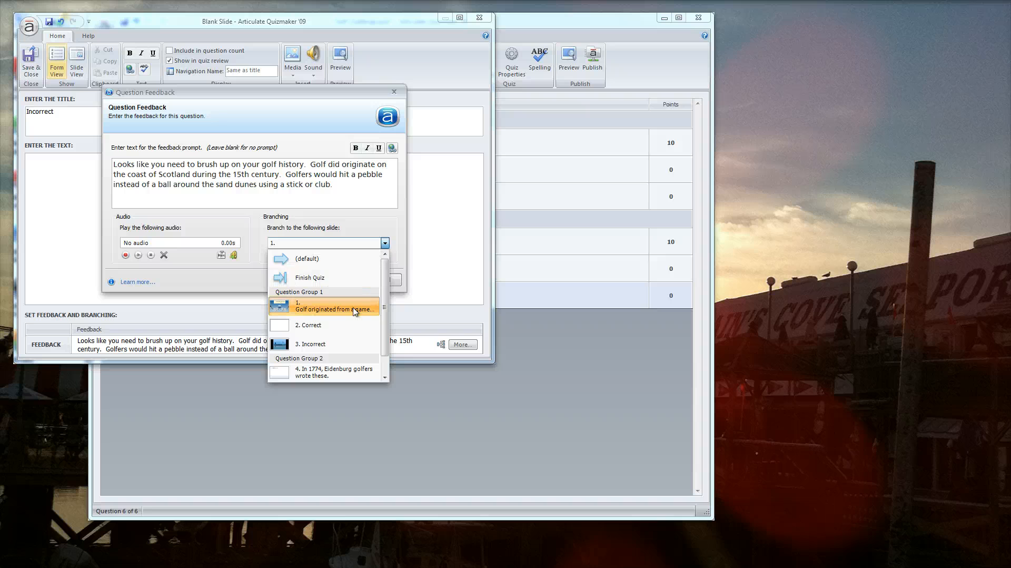
click(355, 312)
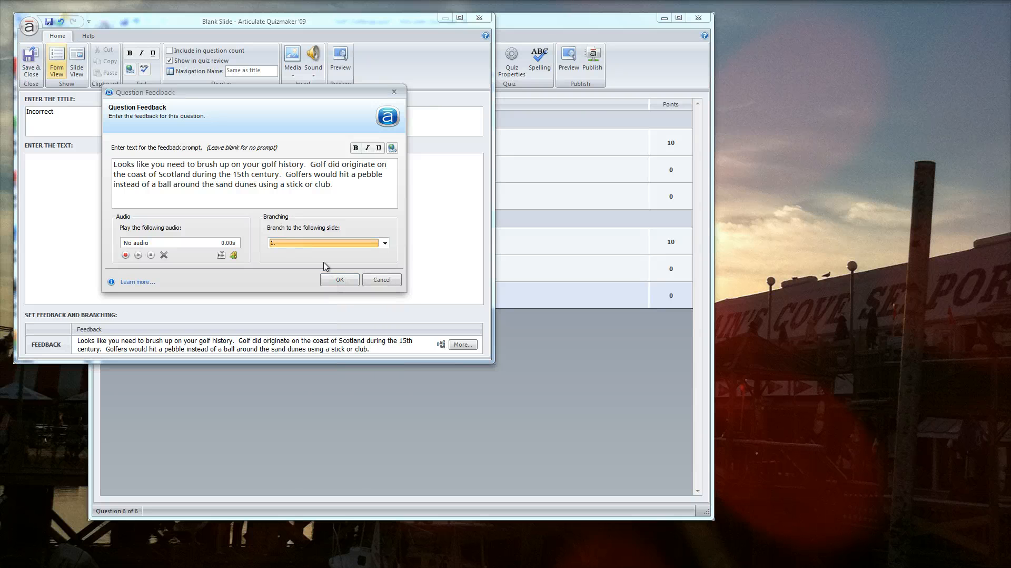
click(333, 283)
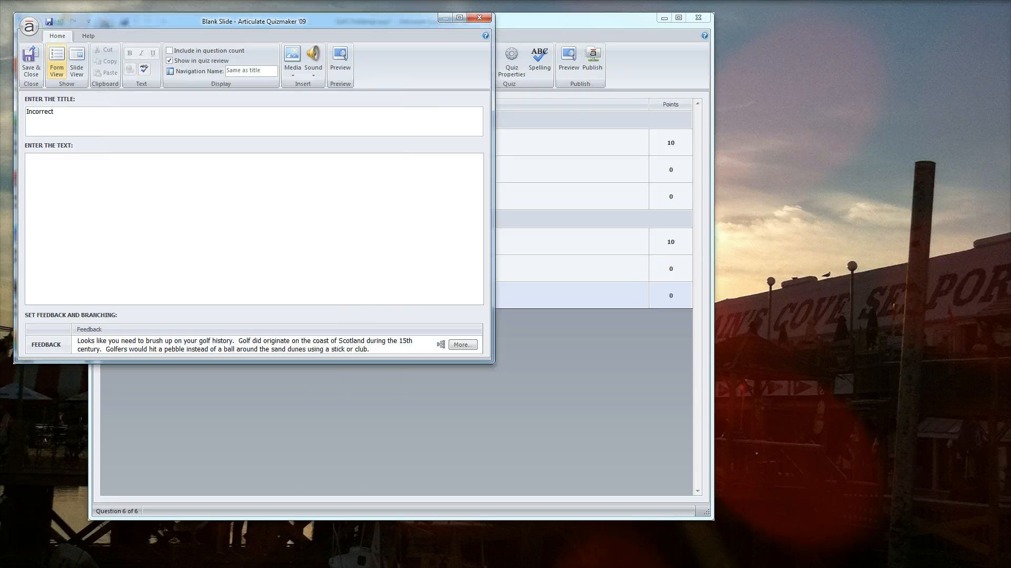
Shorten the Incorrect slide's feedback to "Looks like you need to brush up on your golf history".
click(241, 345)
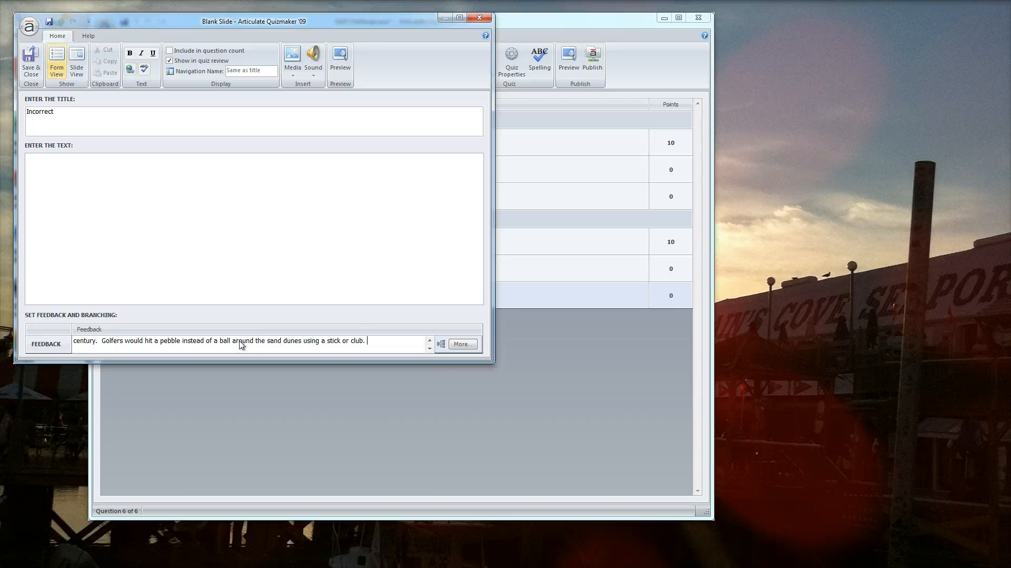
key(BackSpace)
key(BackSpace)
key(BackSpace)
key(BackSpace)
key(BackSpace)
key(BackSpace)
key(BackSpace)
key(BackSpace)
key(BackSpace)
key(BackSpace)
key(BackSpace)
key(BackSpace)
key(BackSpace)
key(BackSpace)
key(BackSpace)
key(BackSpace)
key(BackSpace)
key(BackSpace)
key(BackSpace)
key(BackSpace)
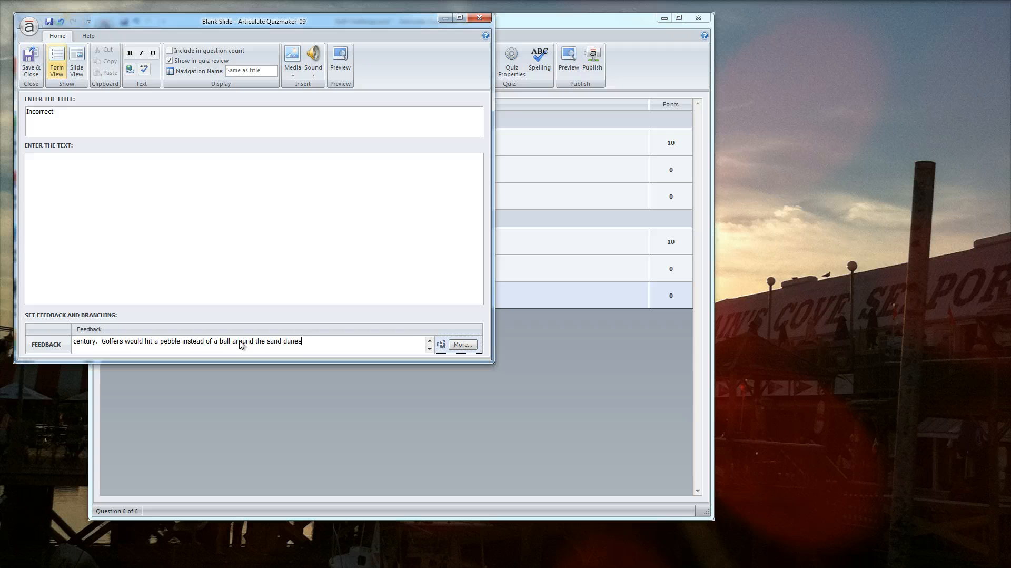
key(shift+Up)
key(ctrl+shift+Left)
key(ctrl+shift+Left)
key(ctrl+shift+Left)
key(ctrl+shift+Left)
key(ctrl+shift+Left)
key(ctrl+shift+Left)
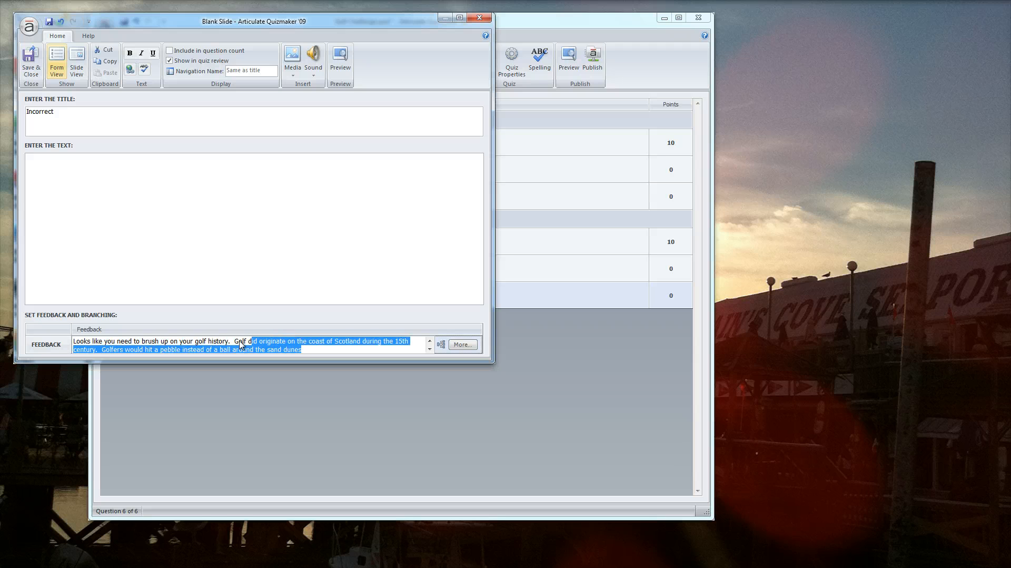
key(BackSpace)
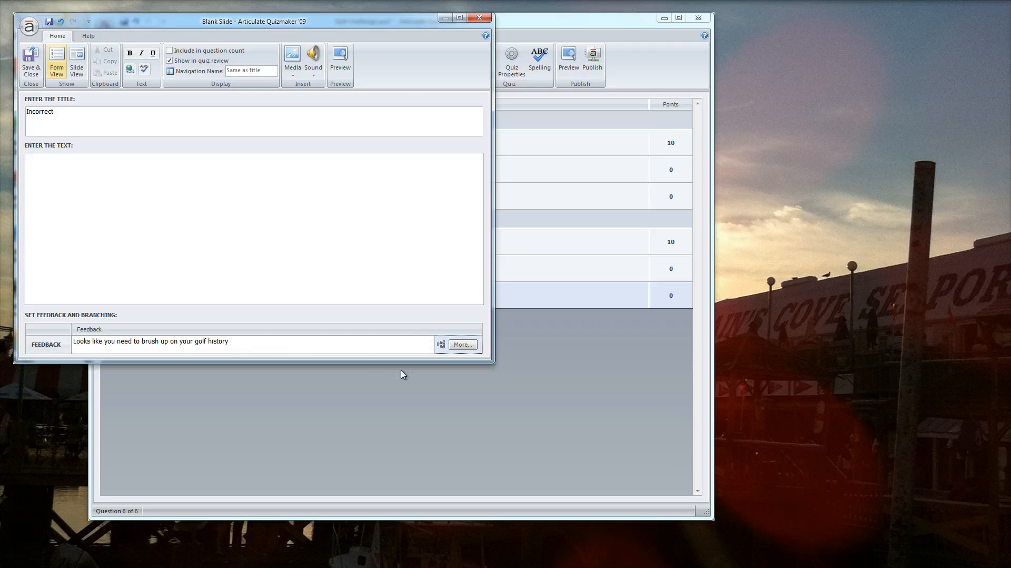
Save the Incorrect slide and start a preview of the quiz.
click(30, 63)
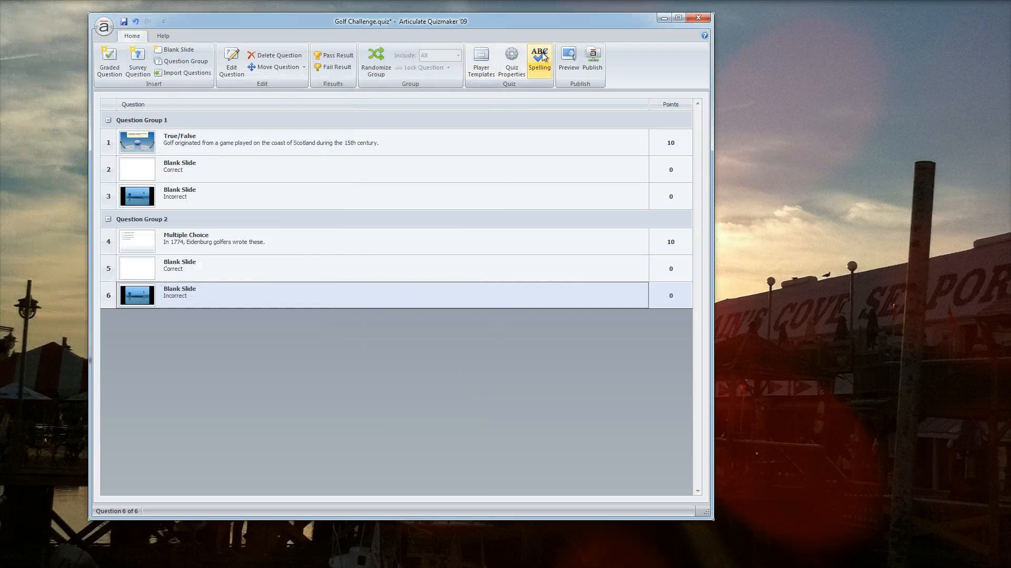
click(570, 70)
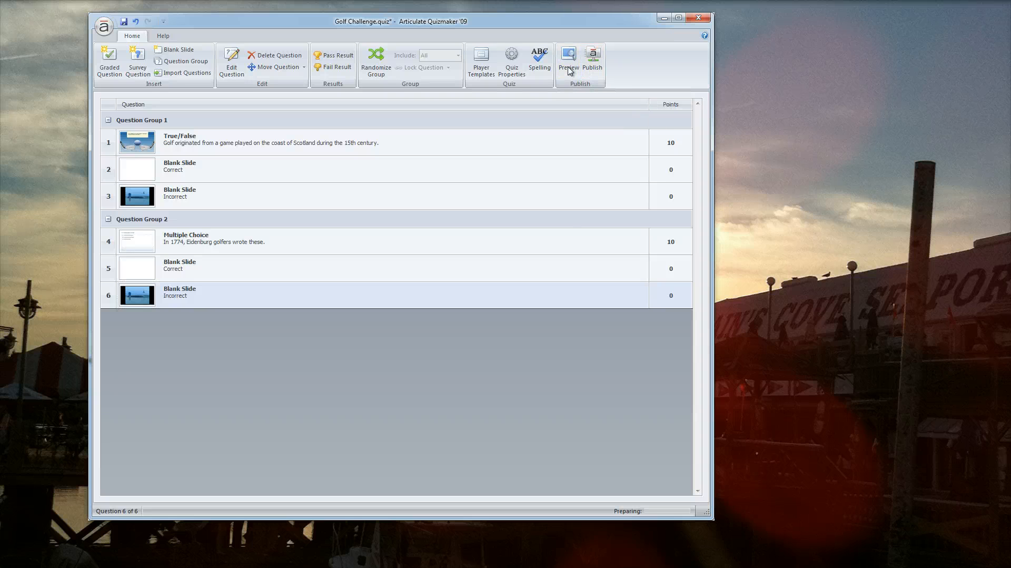